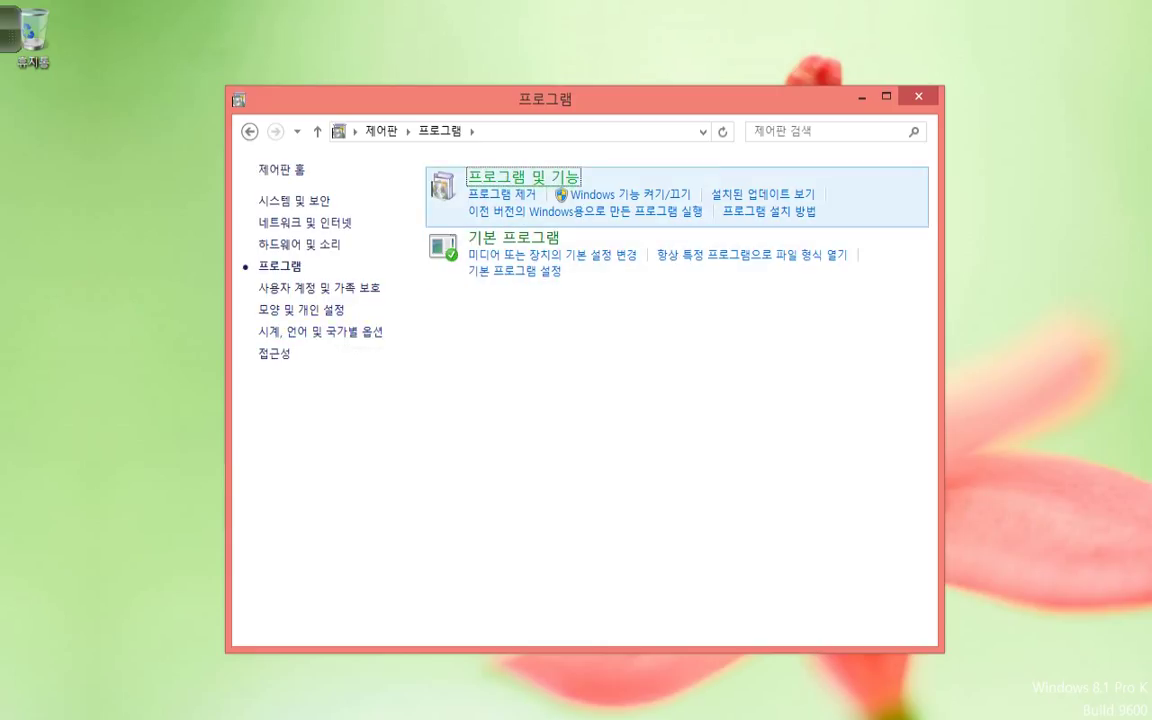
Open Programs and Features from the Control Panel Programs category.
left_click(523, 176)
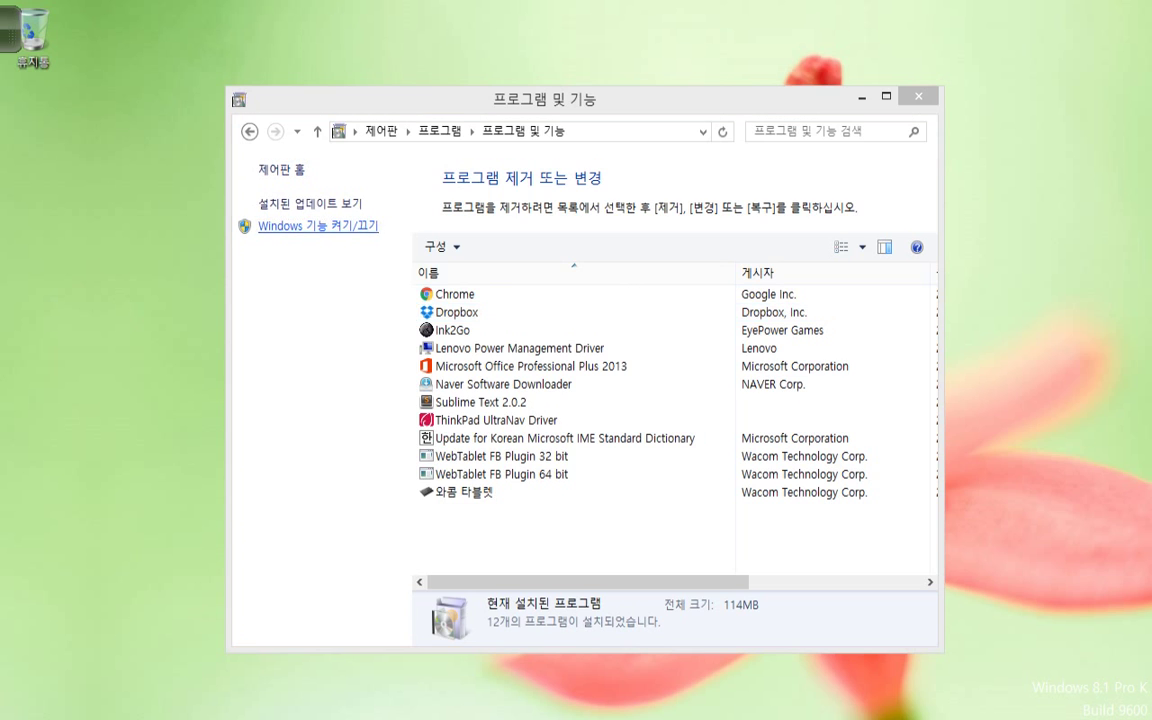
Enable the SNMP Windows feature and dismiss the notice once installation completes.
left_click(318, 226)
scroll(500, 420, "down", 3)
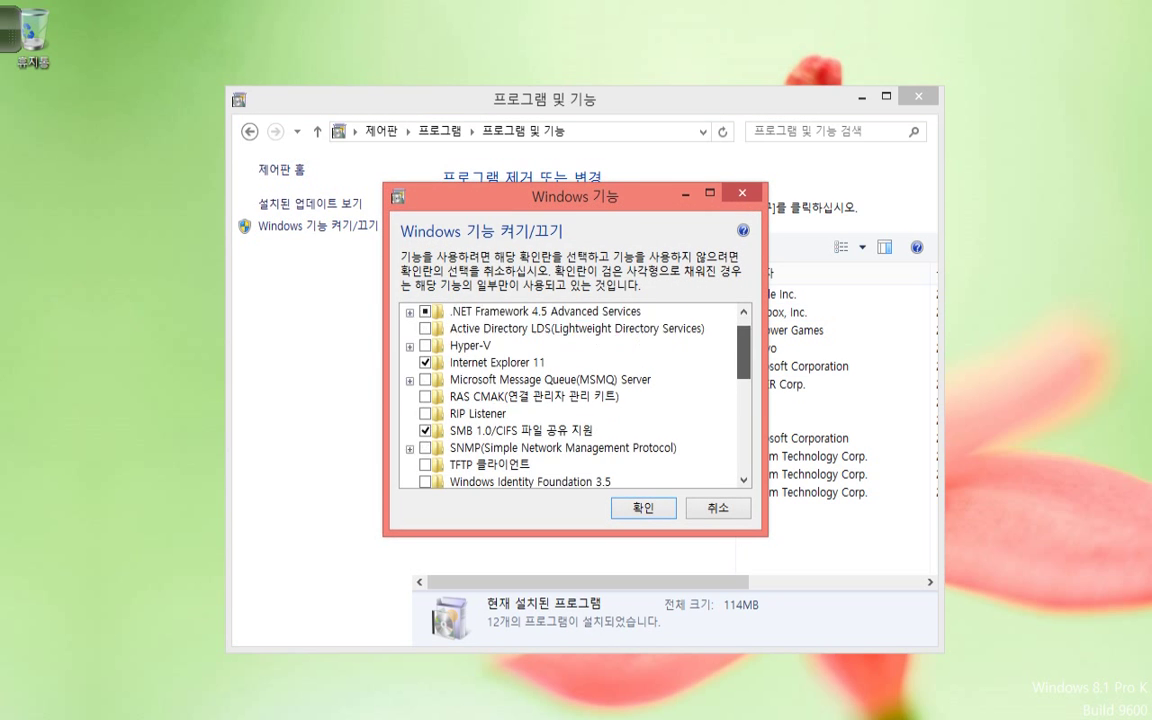
left_click(425, 397)
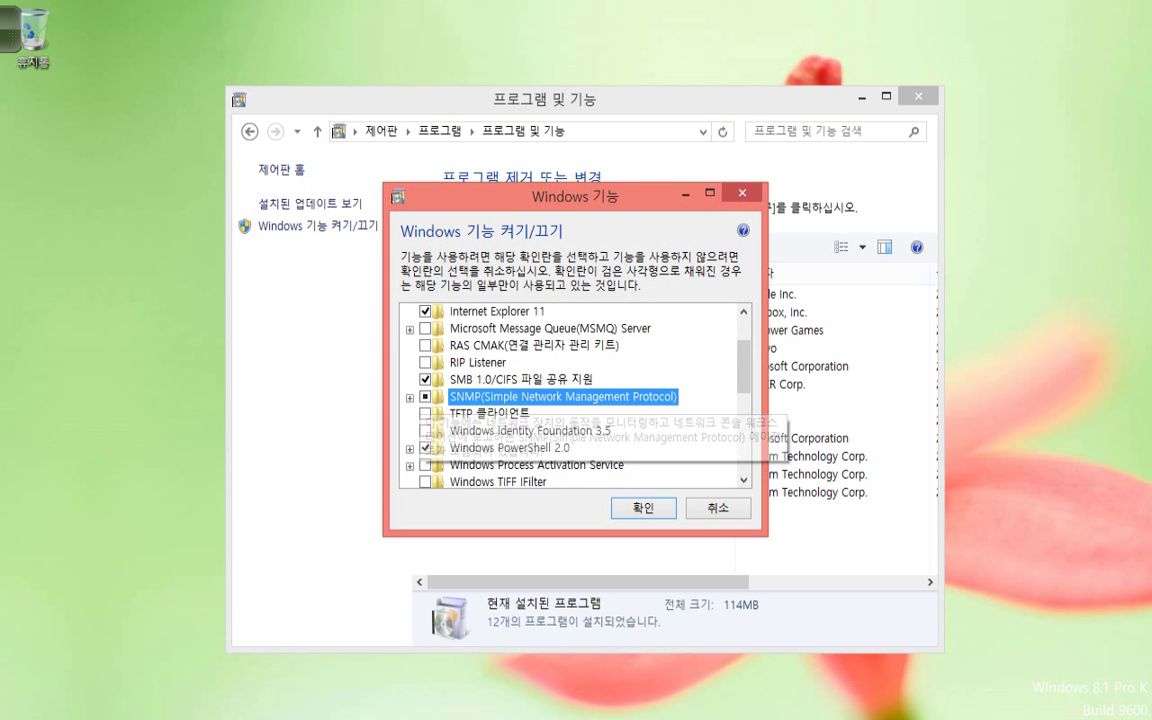
key("Return")
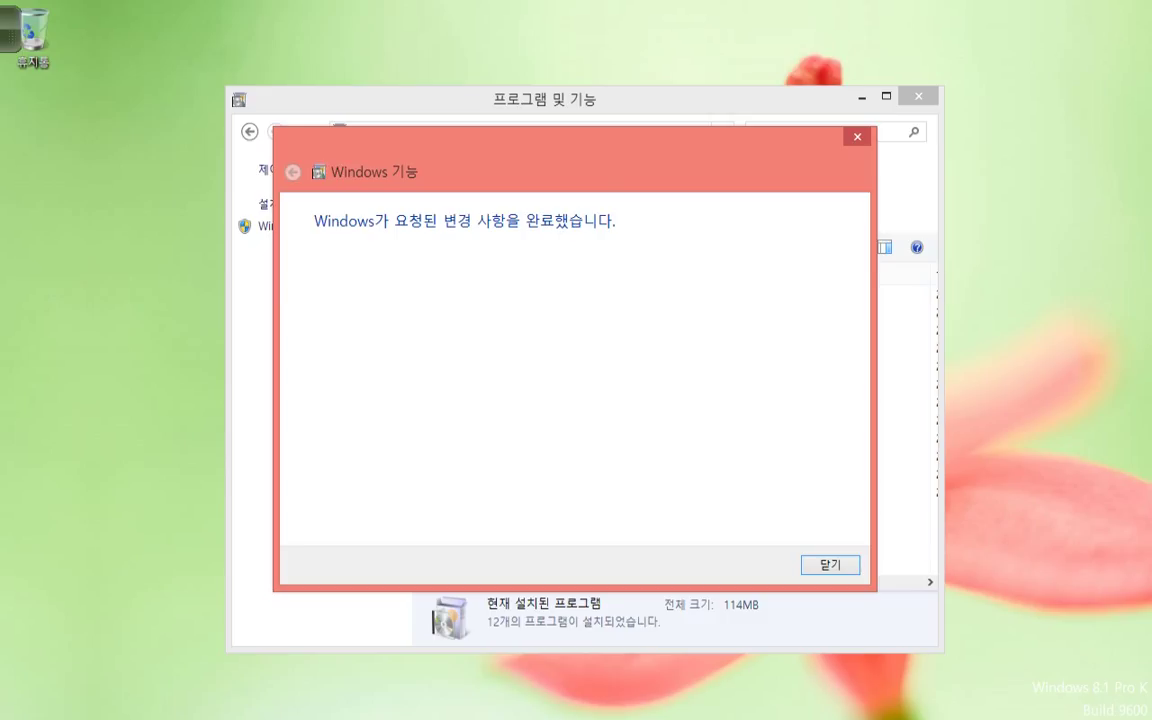
key("Return")
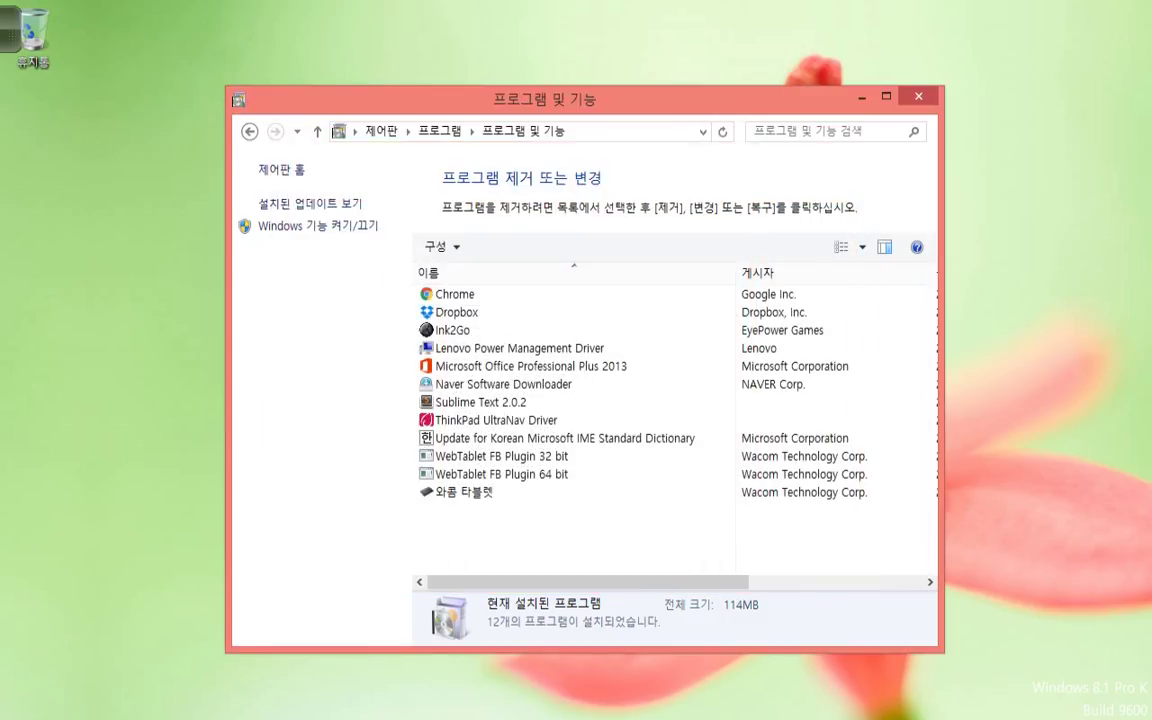
Close Control Panel and launch Notepad via Run, snapped to the right half of the screen.
key("alt+F4")
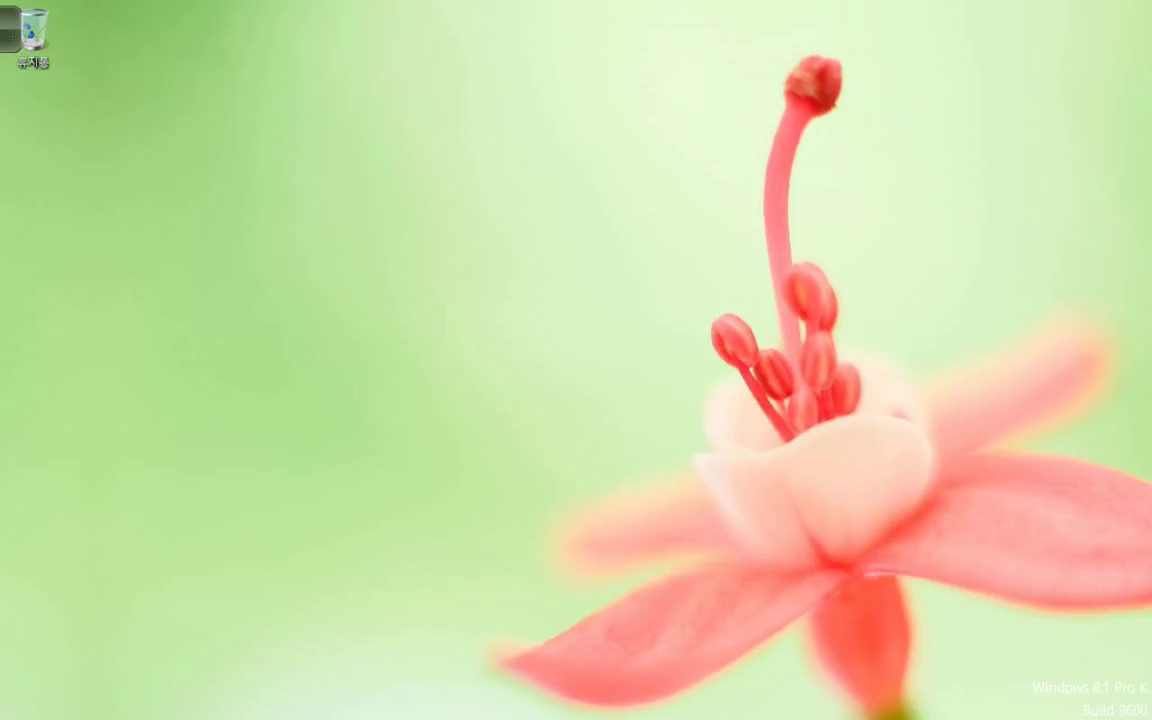
key("super+r")
key("Return")
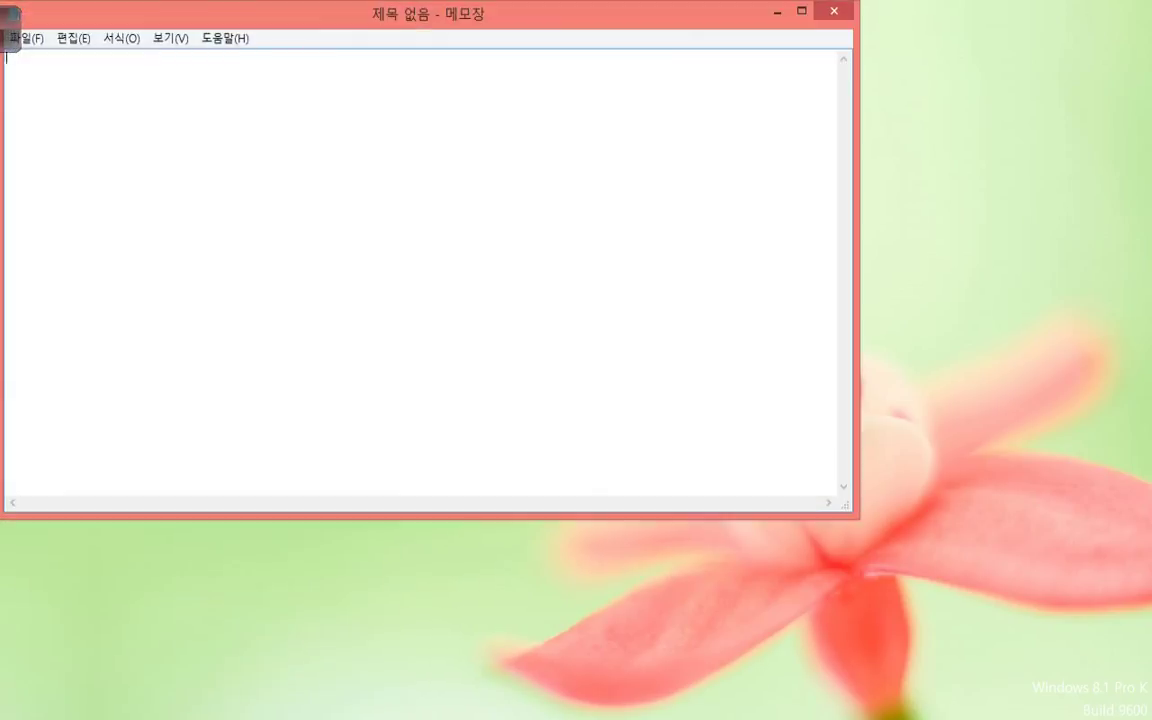
key("super+Right")
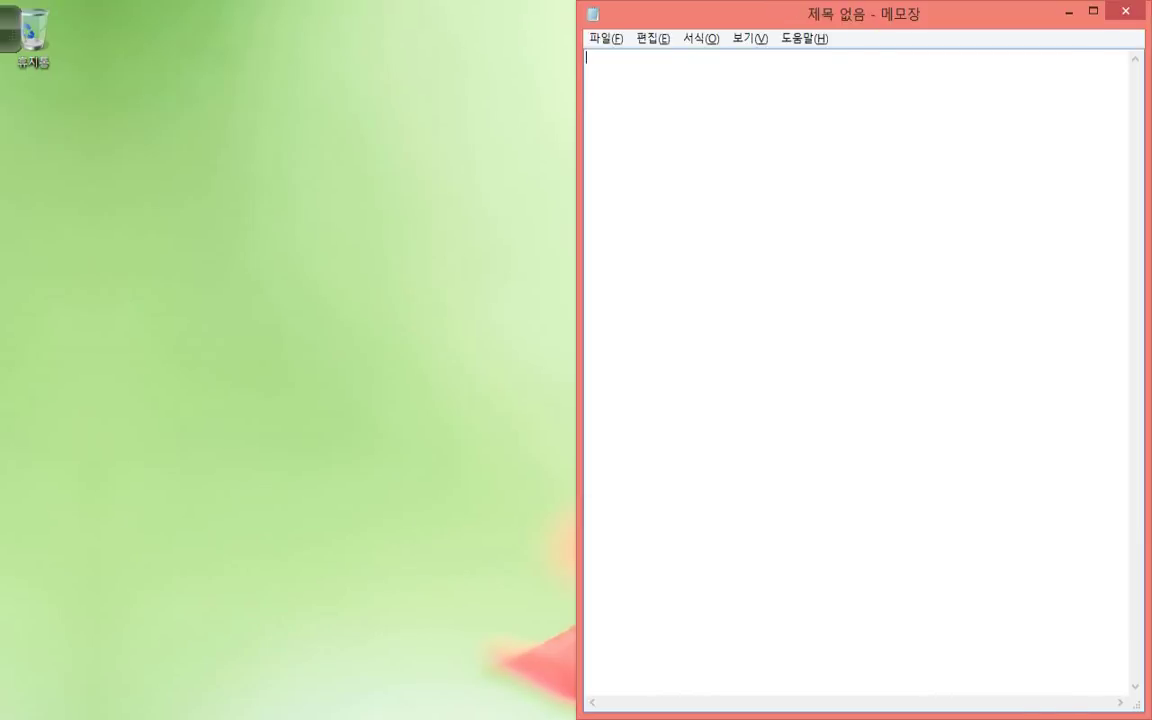
Turn on Notepad's status bar and set the font size to 20 points.
key("alt+v")
key("s")
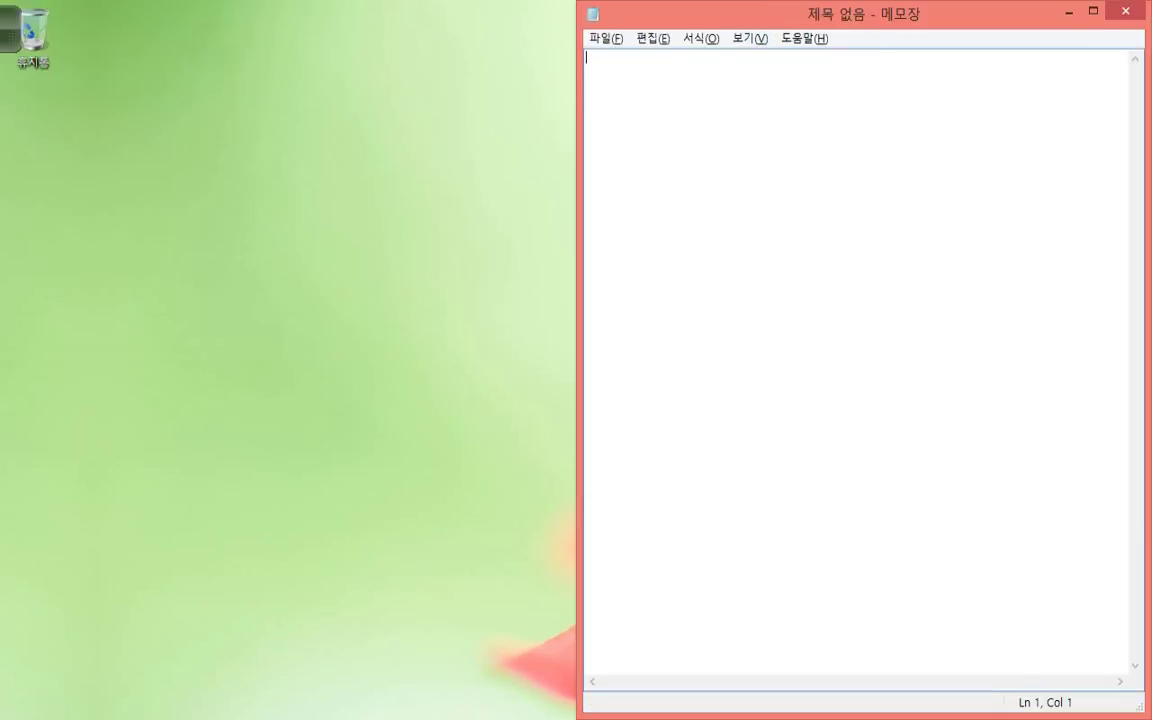
key("alt+v")
key("Left")
key("Down")
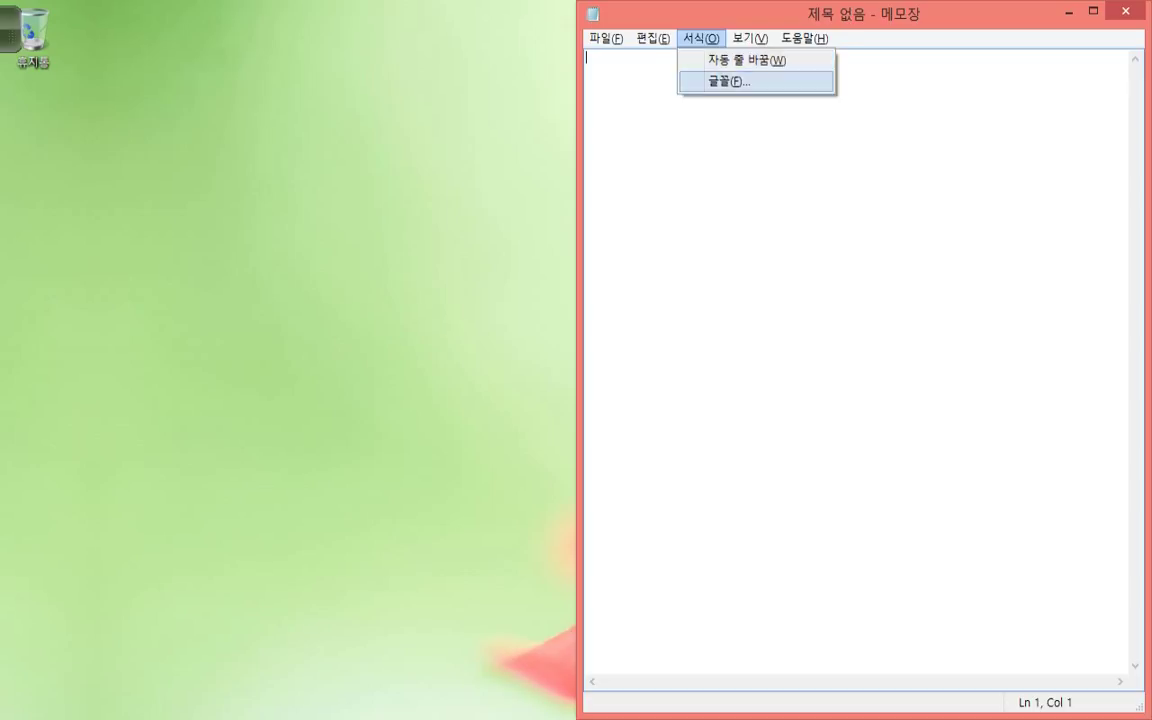
key("Return")
key("Tab")
key("shift+Tab")
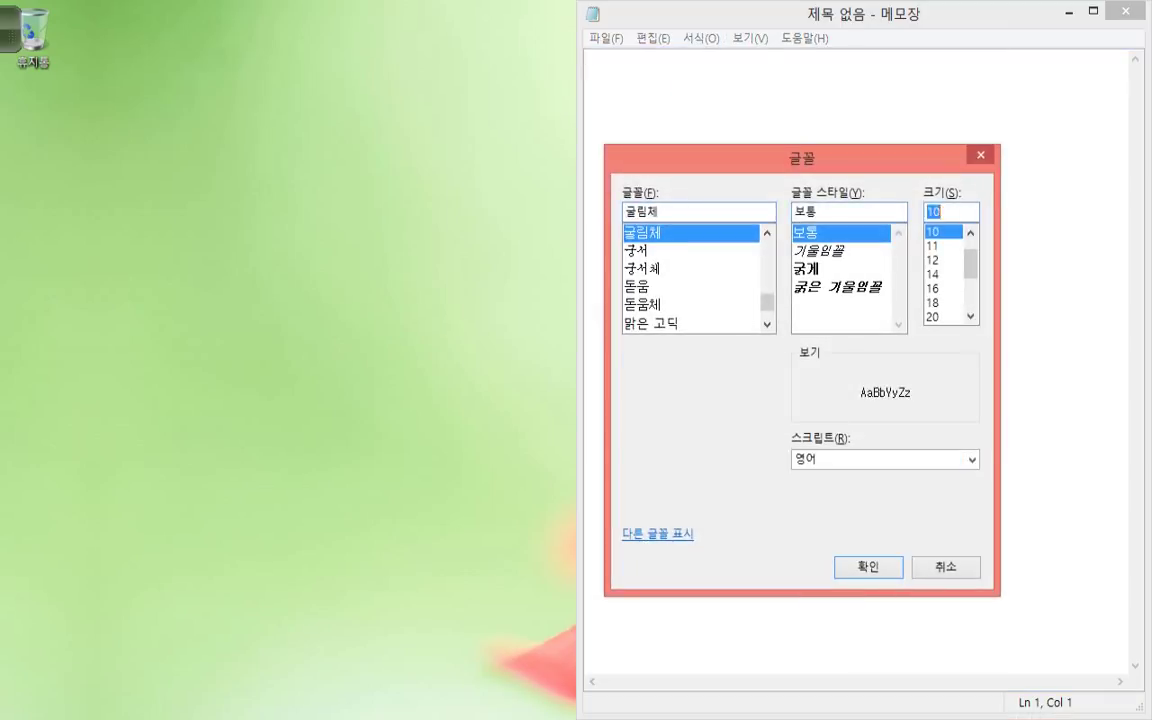
type("20")
key("Return")
Type the note 'Check whether SNMP service is running successfully!' over two lines.
type("ZChe")
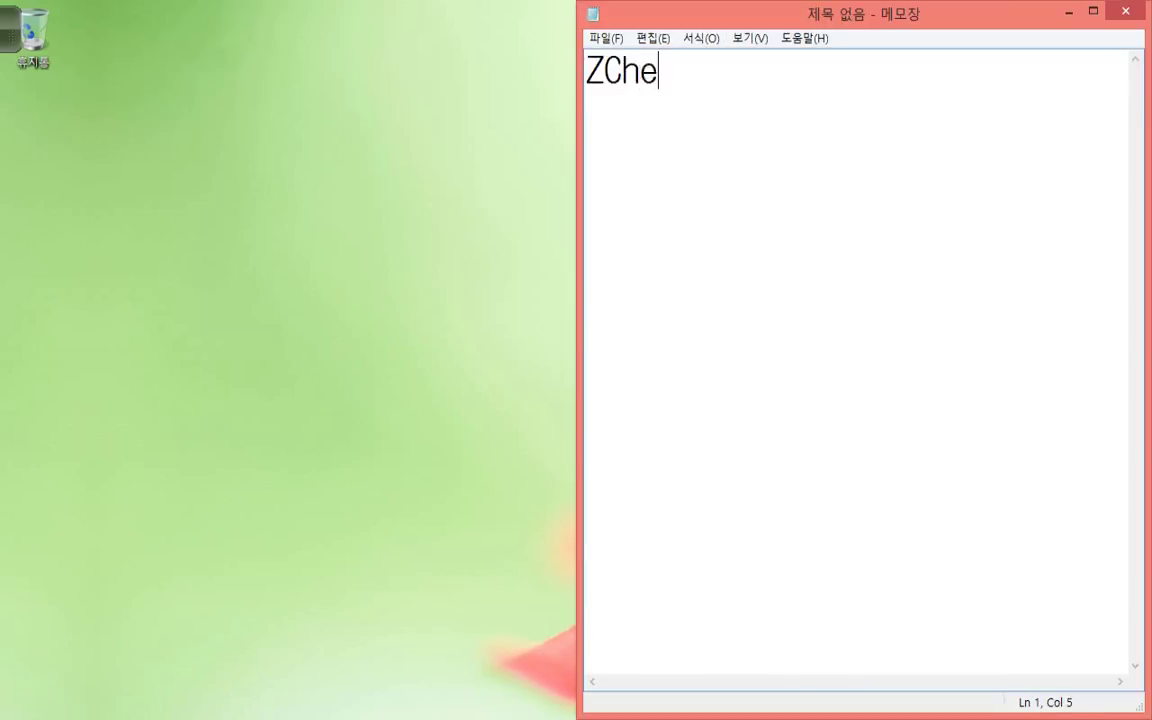
key("BackSpace")
key("BackSpace")
key("BackSpace")
key("BackSpace")
type("Check the")
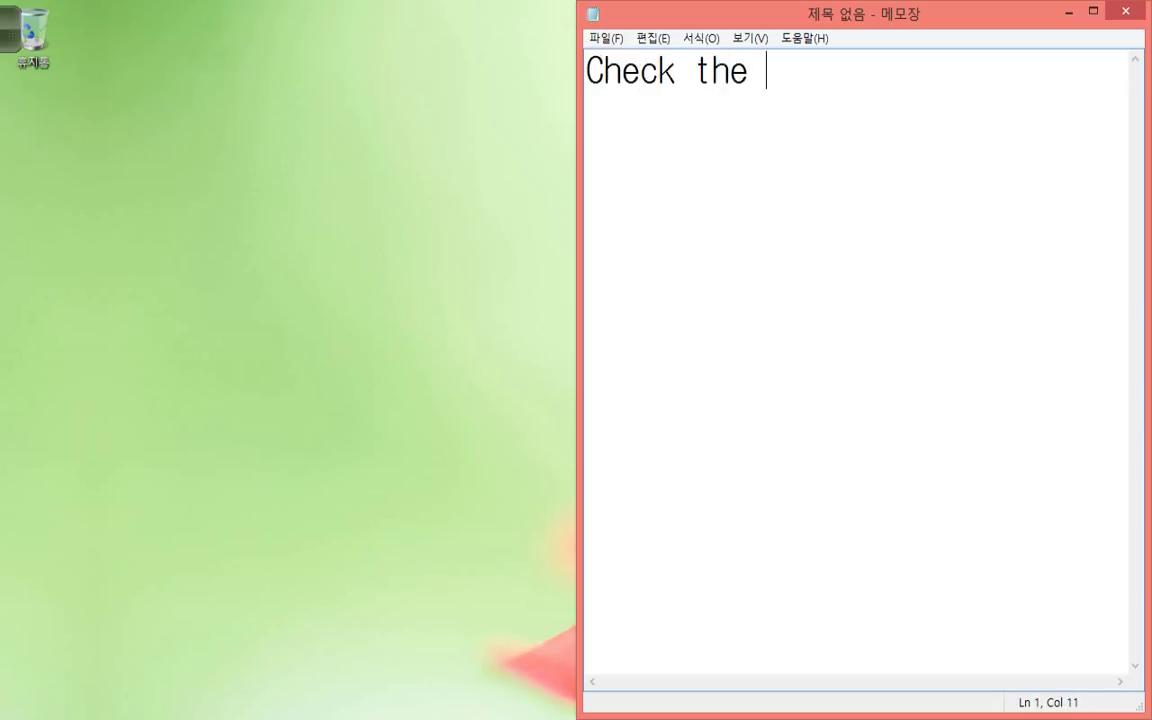
key("BackSpace")
key("BackSpace")
key("BackSpace")
key("BackSpace")
type("whether SNMP service")
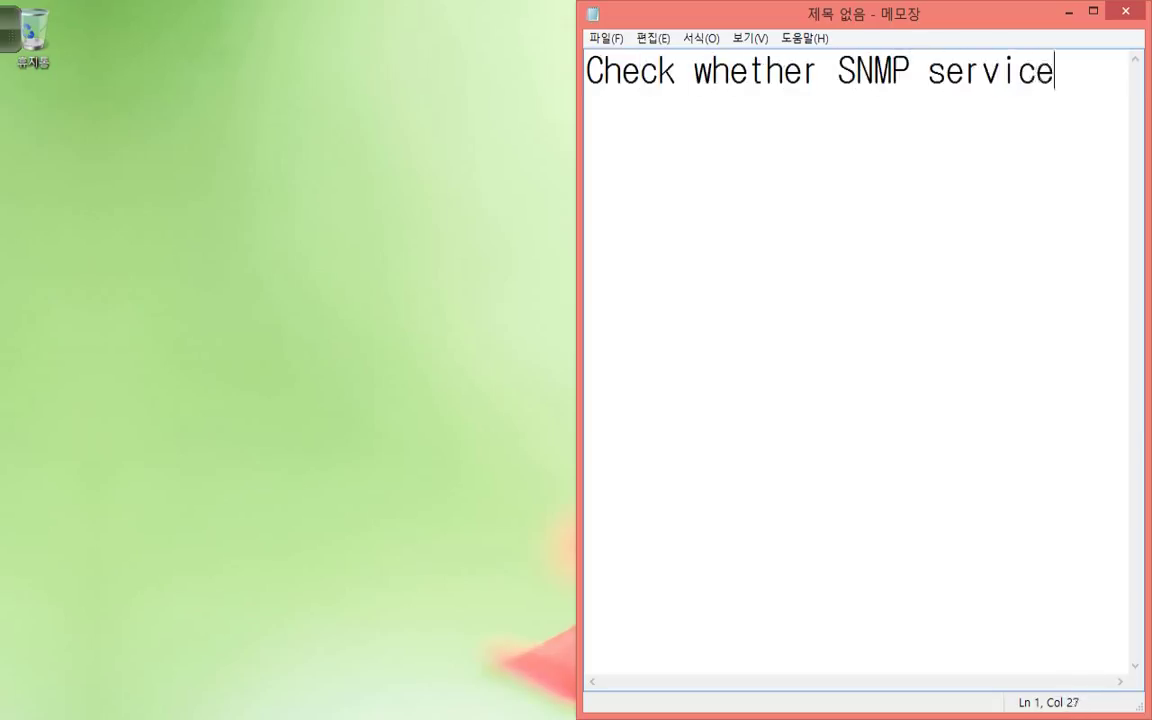
key("Return")
type("is succ")
key("BackSpace")
key("BackSpace")
key("BackSpace")
key("BackSpace")
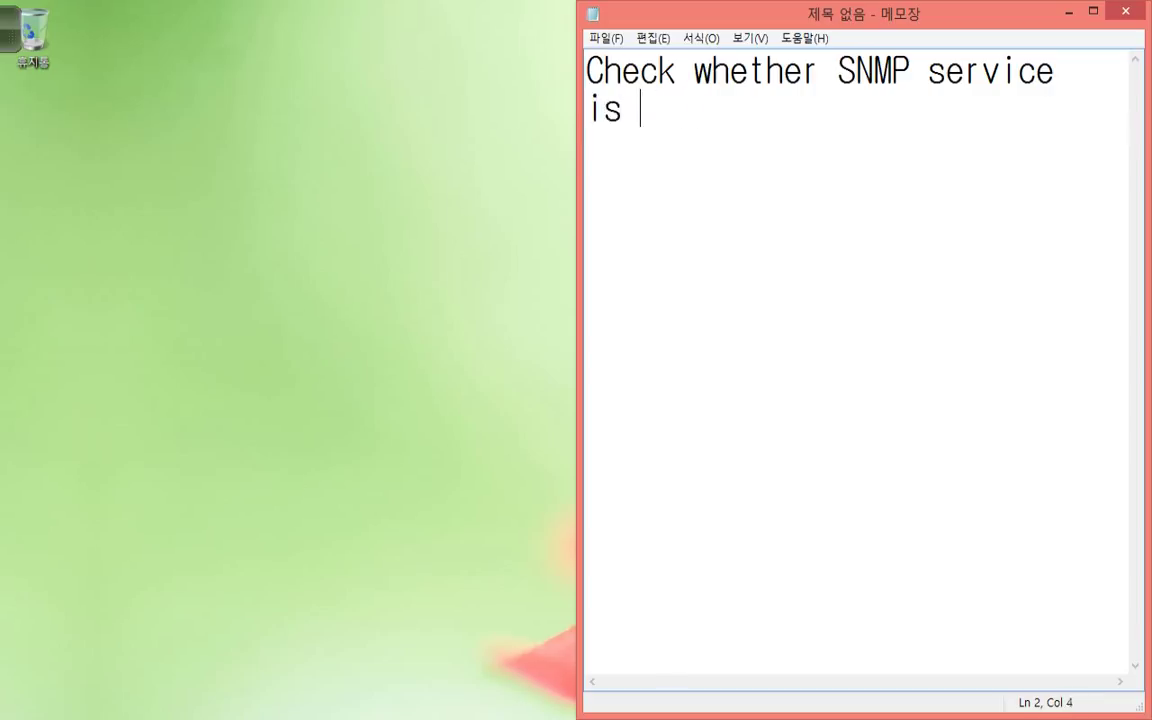
type("runnning")
key("BackSpace")
key("BackSpace")
key("BackSpace")
key("BackSpace")
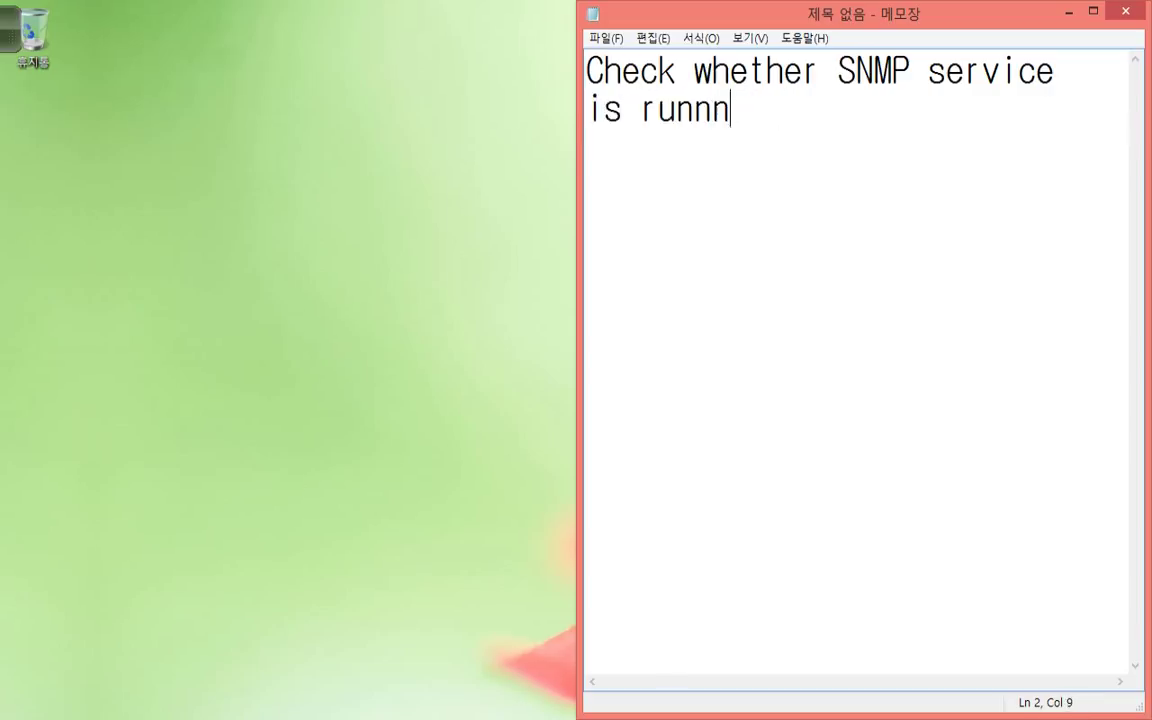
type("ing sud")
key("BackSpace")
type("ccessfully!")
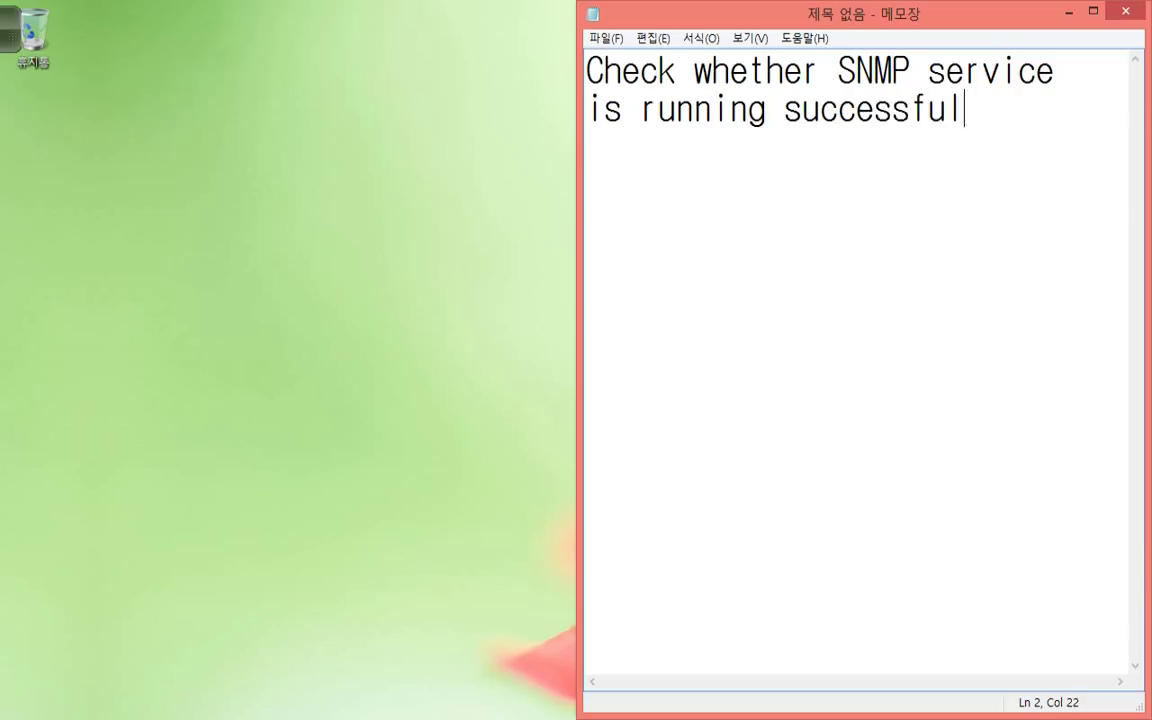
key("Return")
key("Return")
key("super+r")
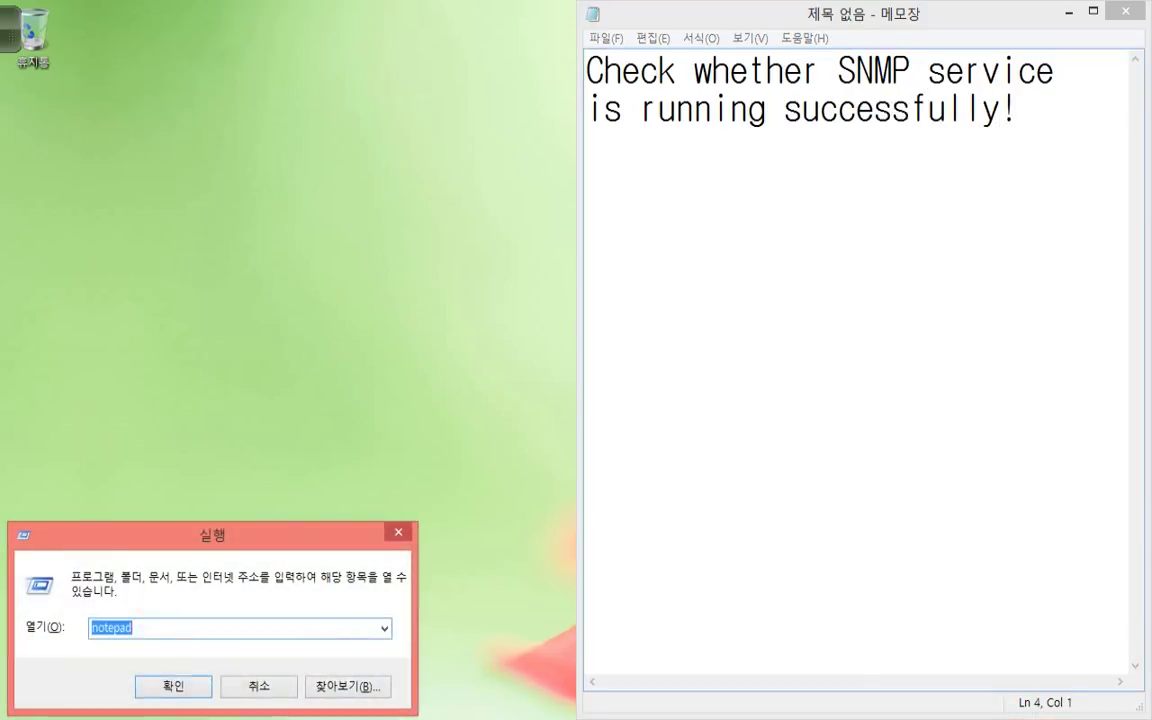
key("BackSpace")
Launch services.msc maximized, jump to SNMP Service and widen Status to confirm it runs automatically.
type("services.msc")
key("Return")
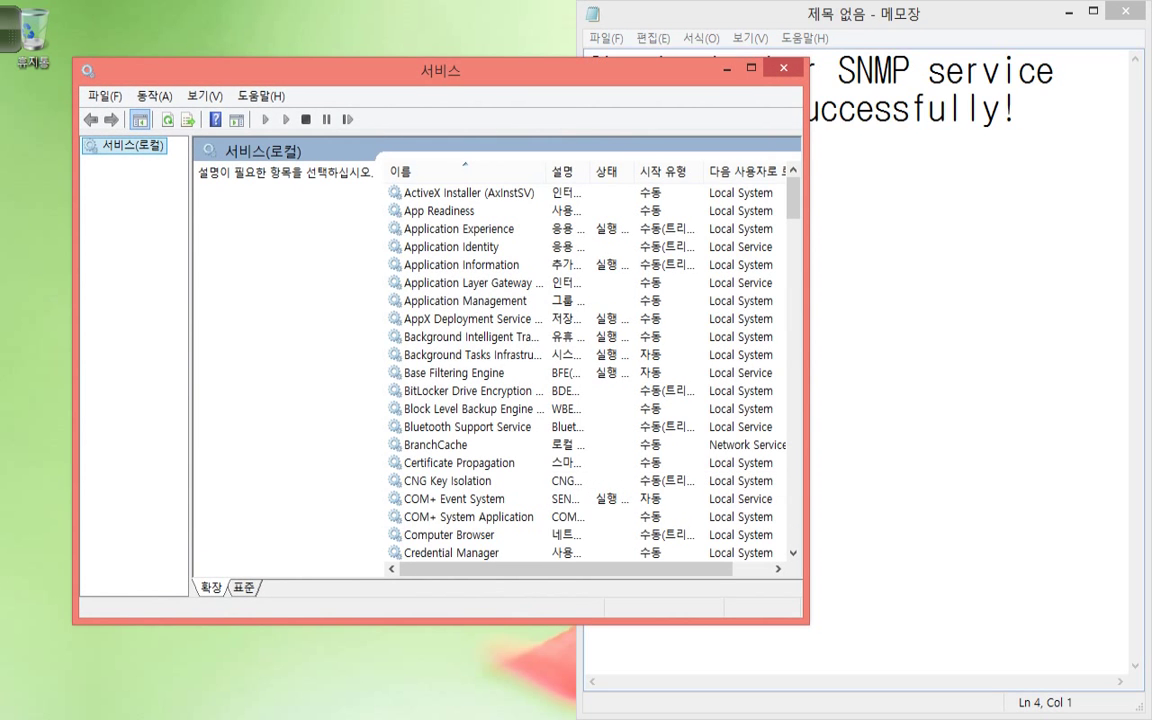
left_click(751, 67)
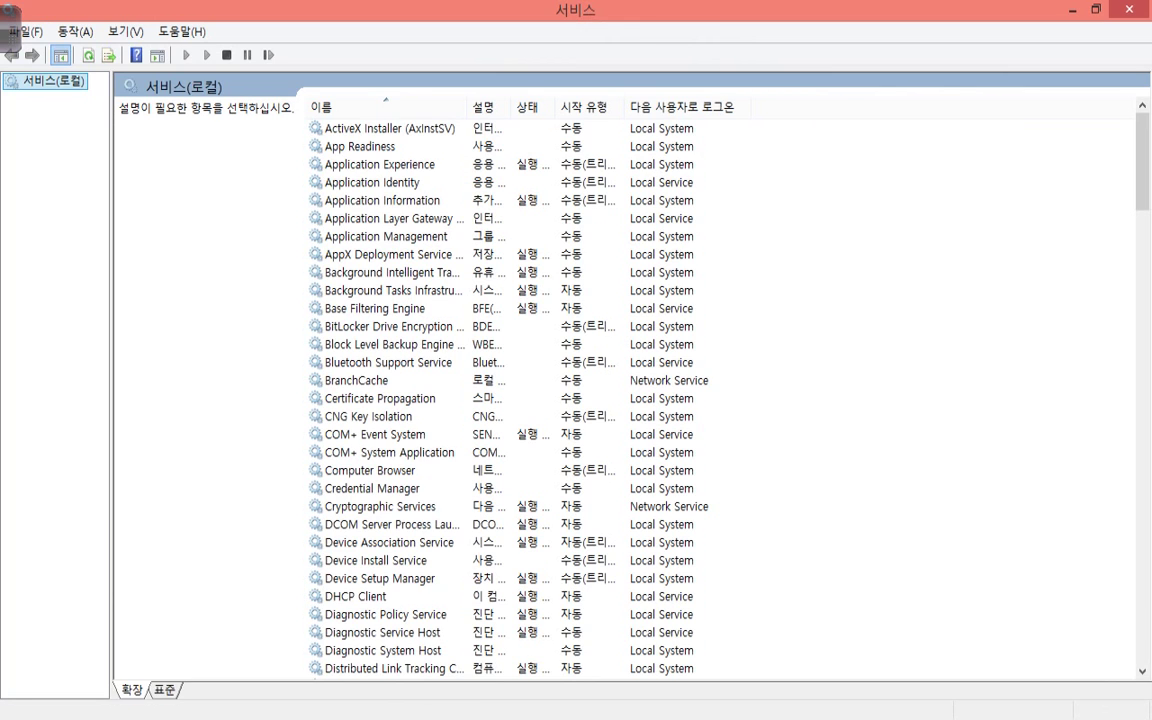
left_click(386, 236)
type("snmp")
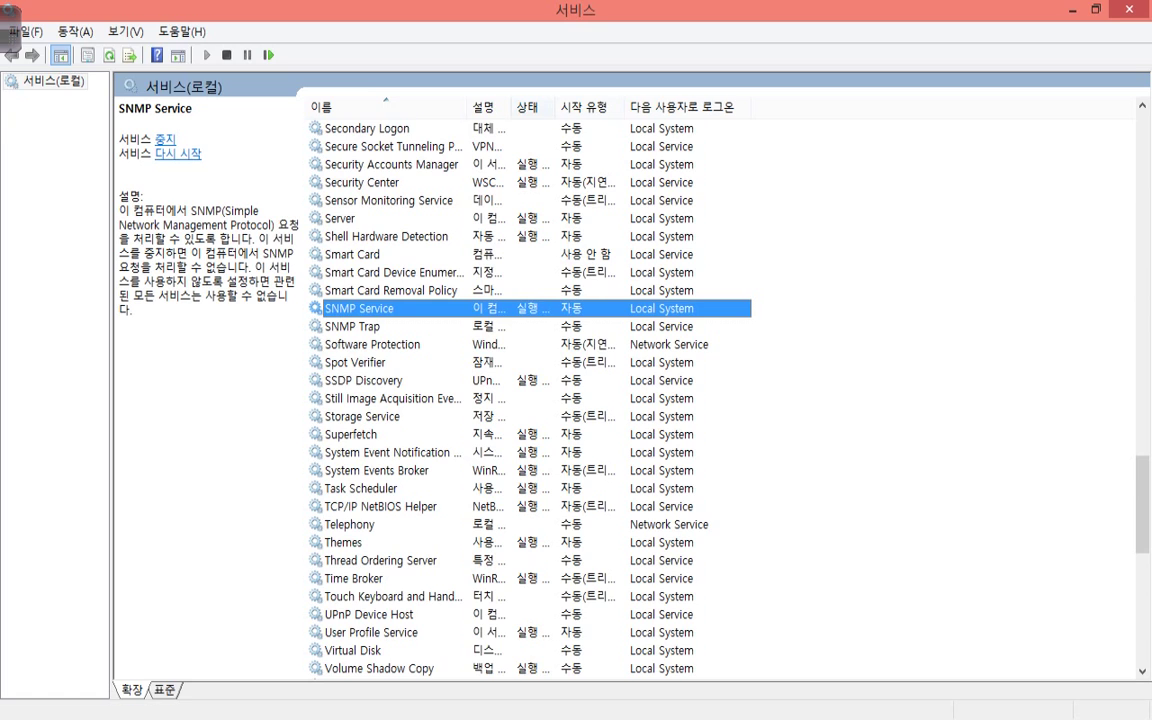
left_click_drag(556, 106, 636, 106)
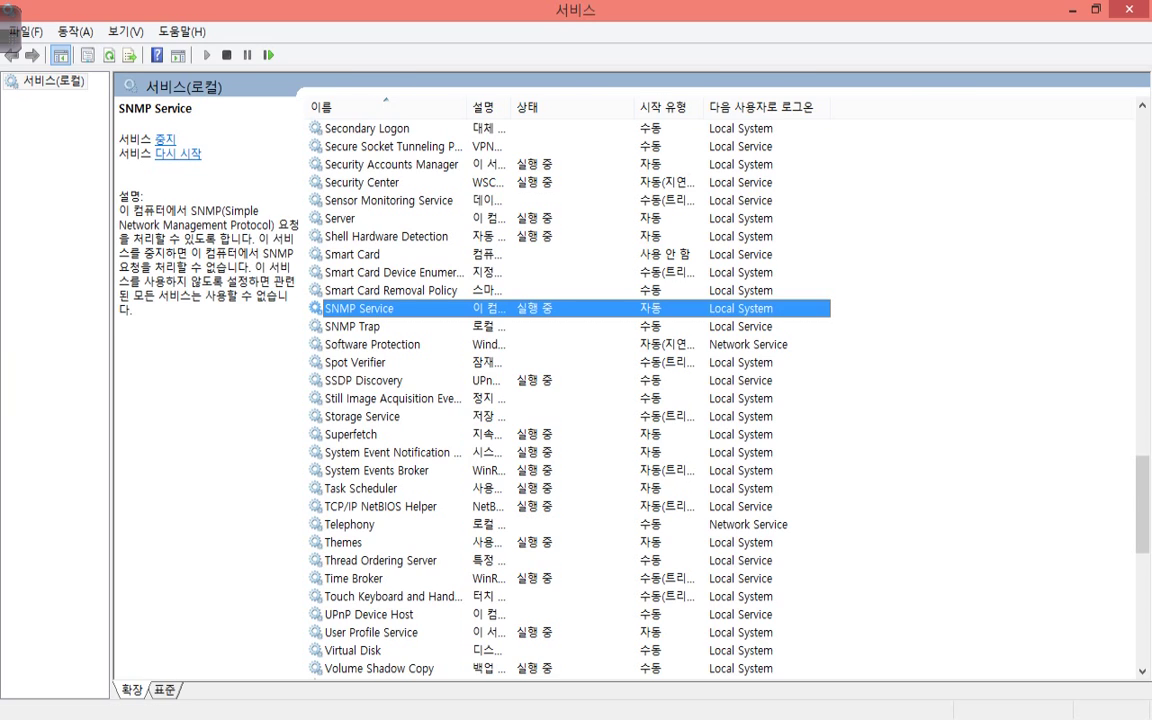
Add the Notepad line 'So yes, It is running successfully!'.
key("alt+Tab")
type("S")
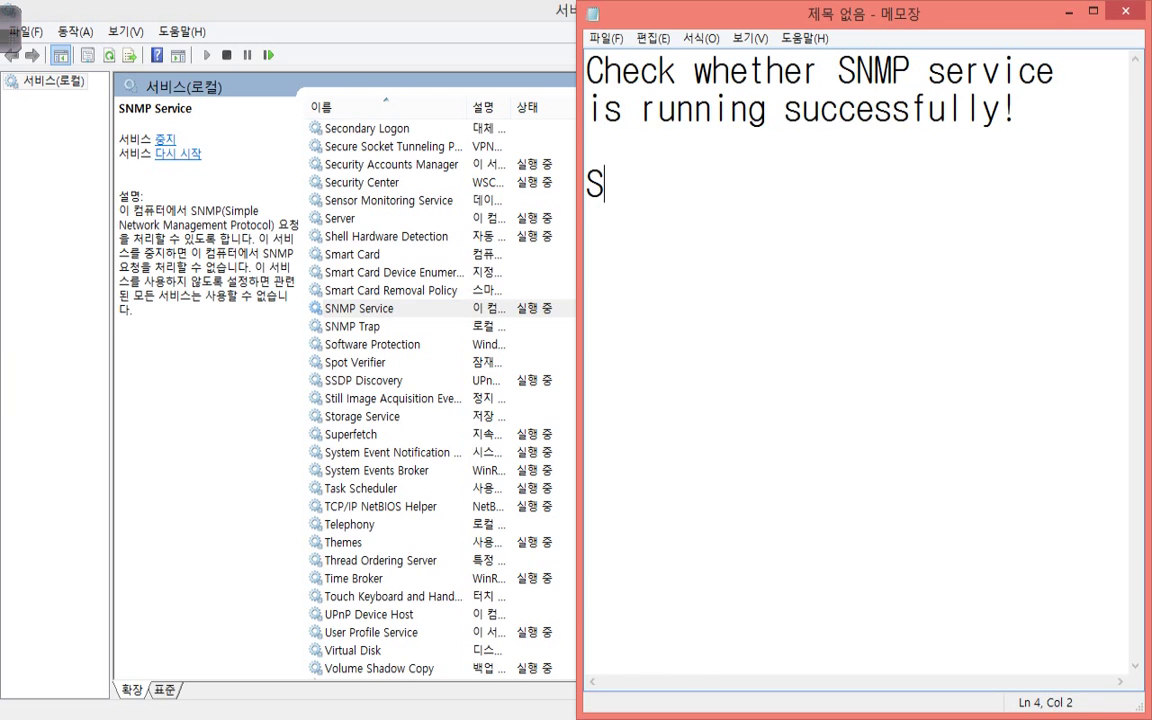
type("o yes, It is ")
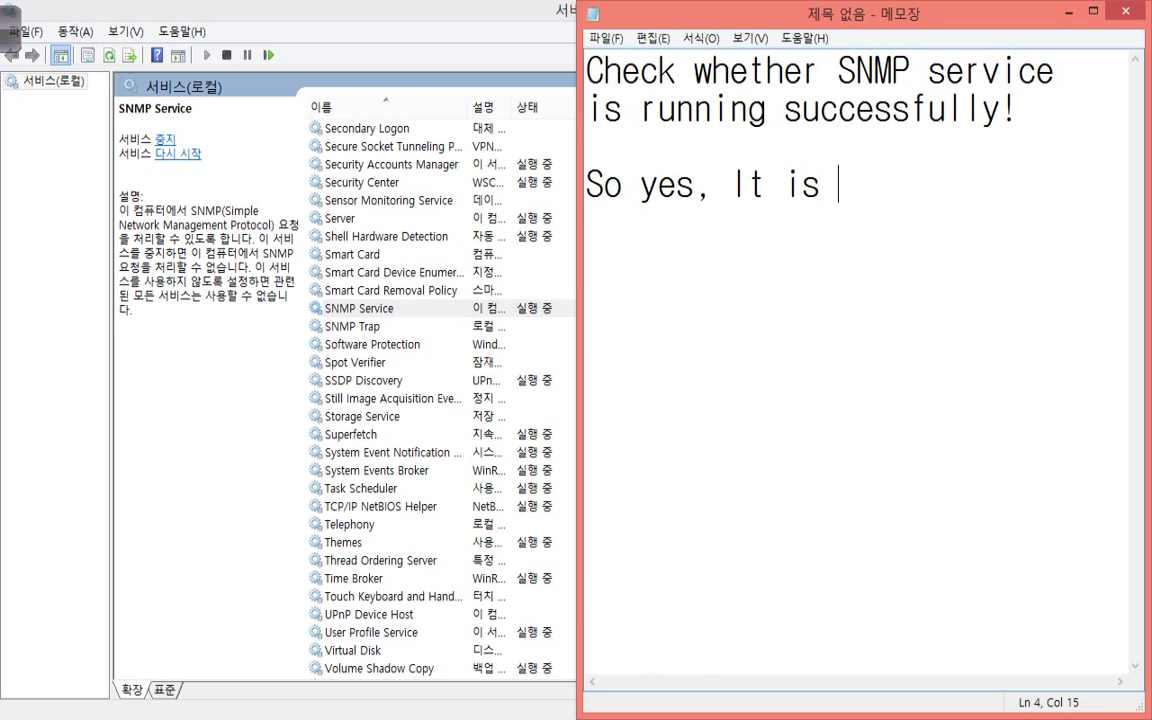
type("runnning")
key("BackSpace")
key("BackSpace")
key("BackSpace")
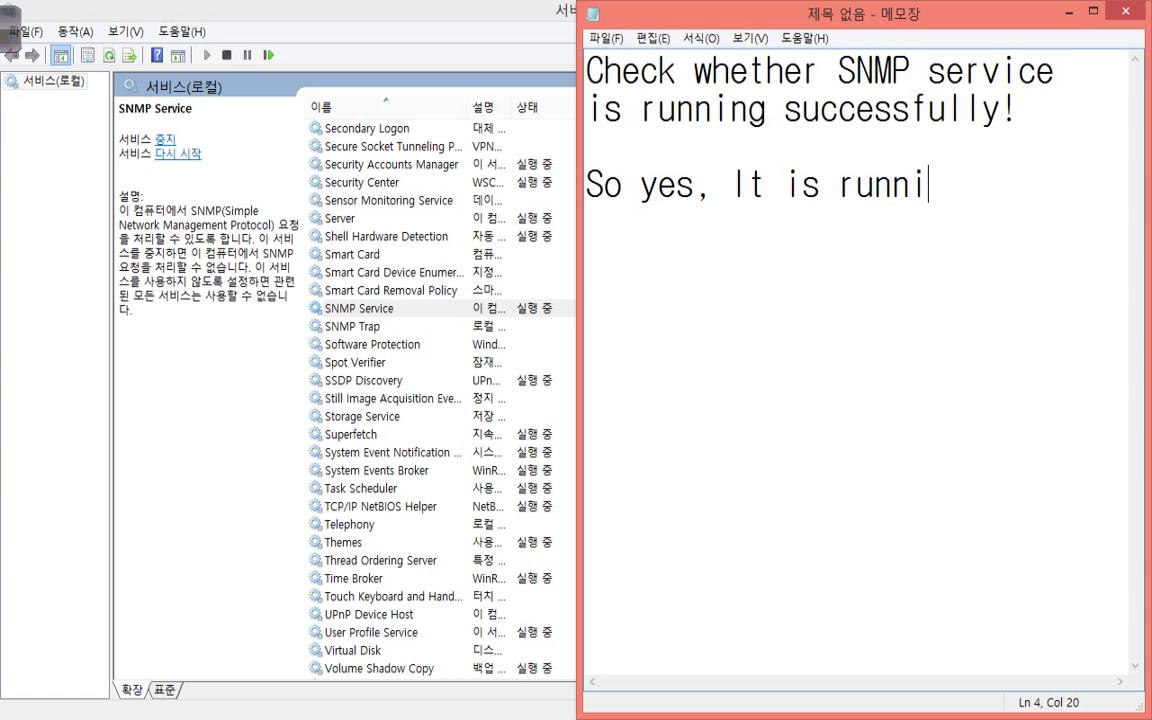
type("ng successflly!")
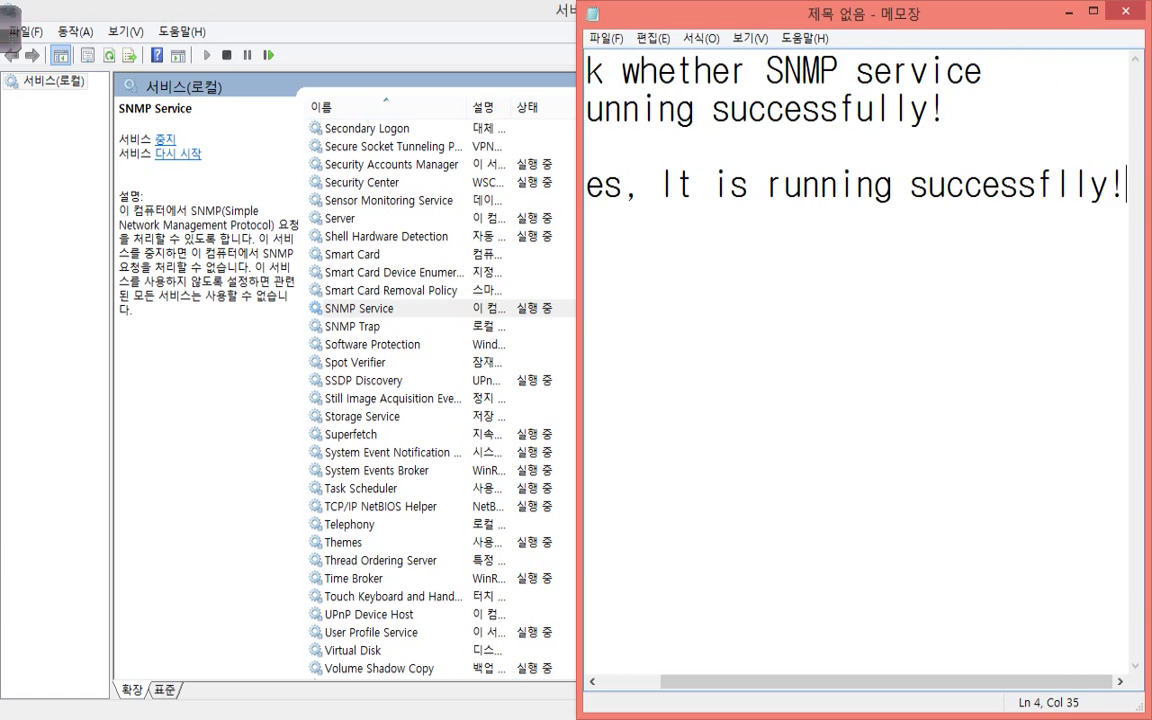
key("Return")
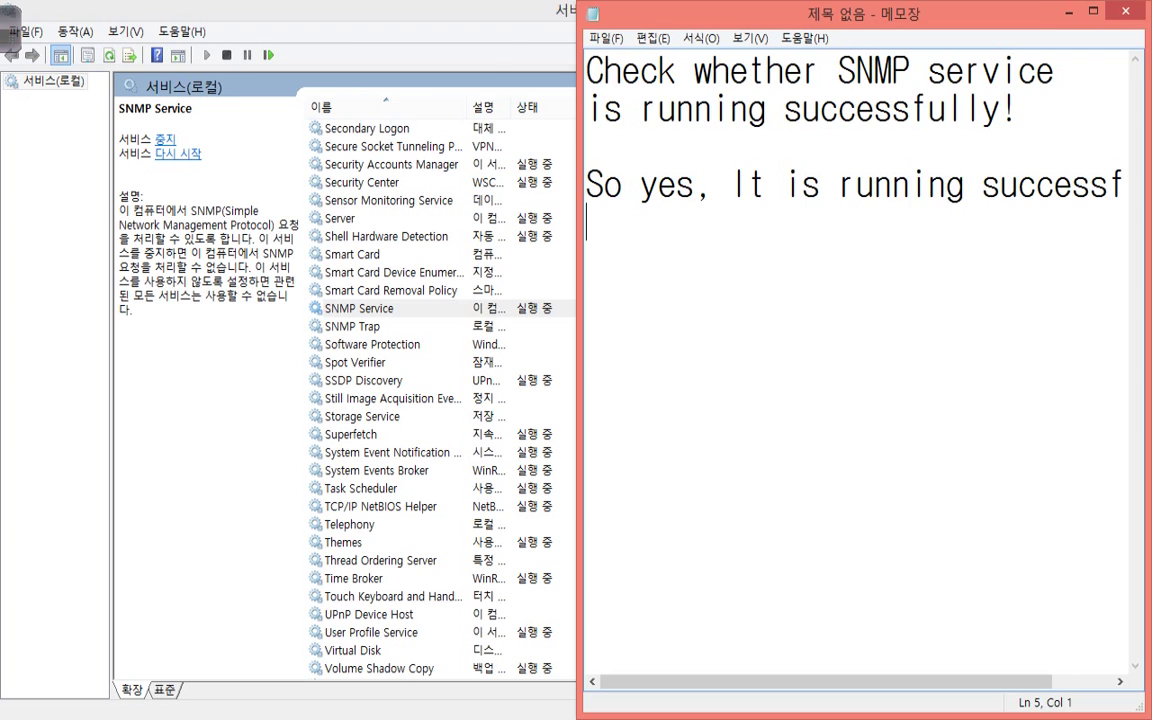
Open the Properties of SNMP Service from the Services list.
key("alt+Tab")
right_click(468, 306)
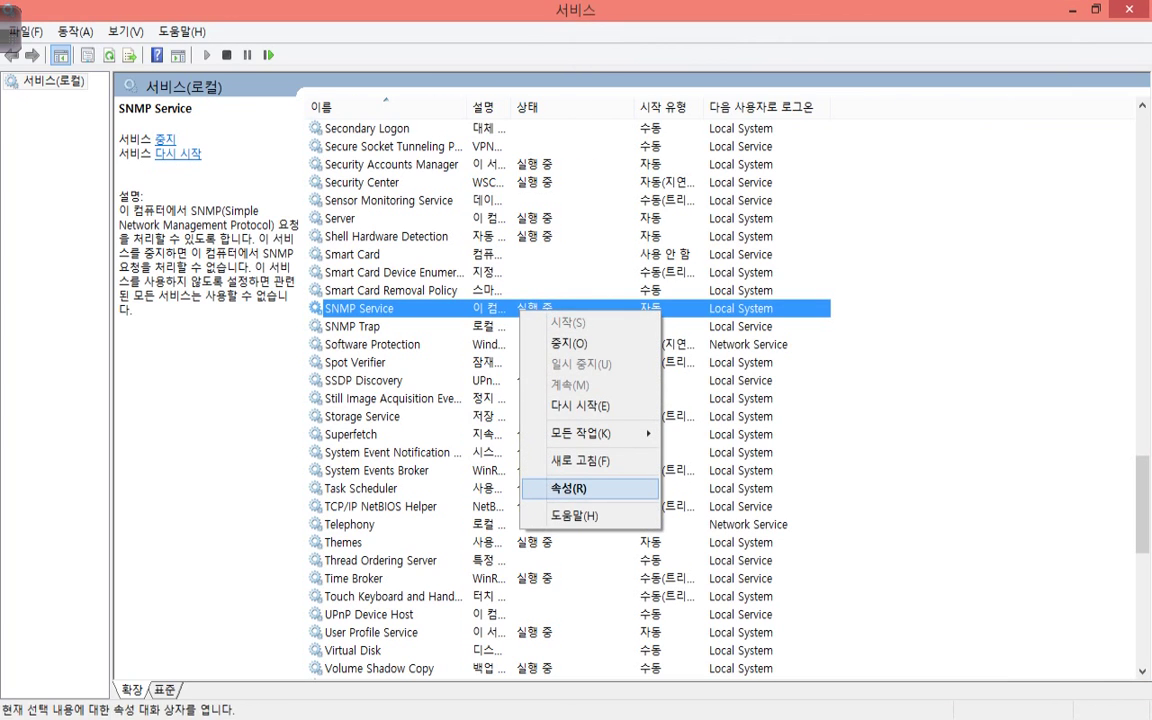
left_click(545, 488)
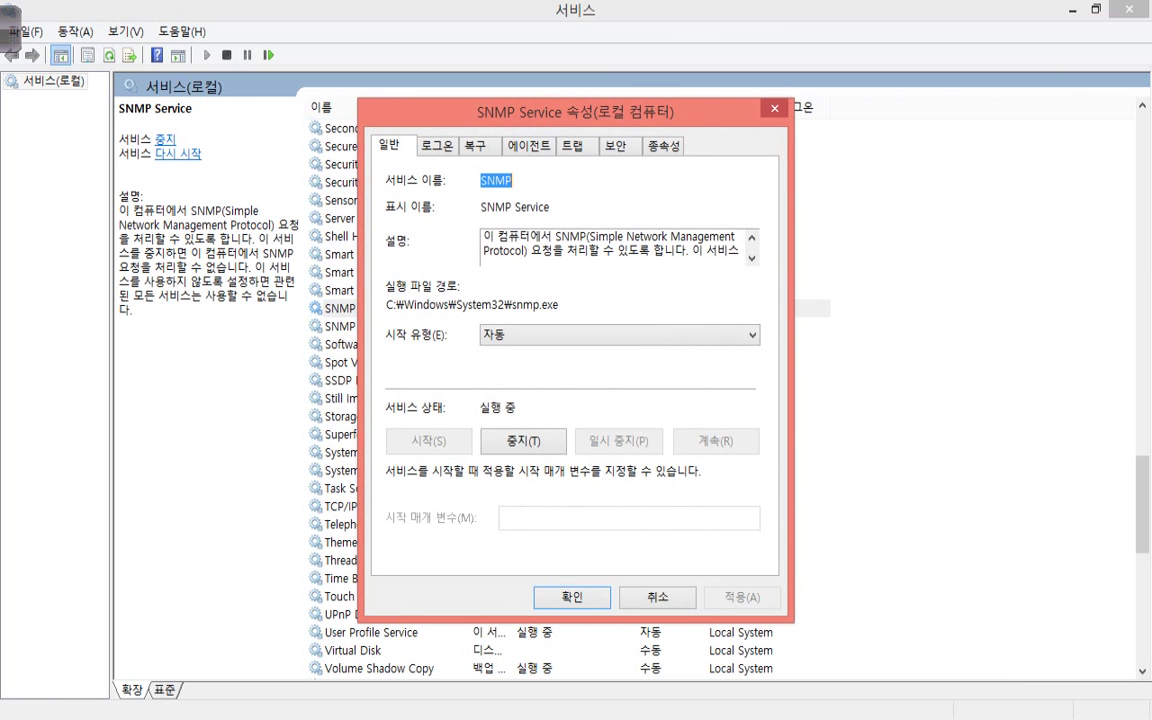
On the Agent tab, enter the administrator's full name in the Contact box.
left_click(529, 146)
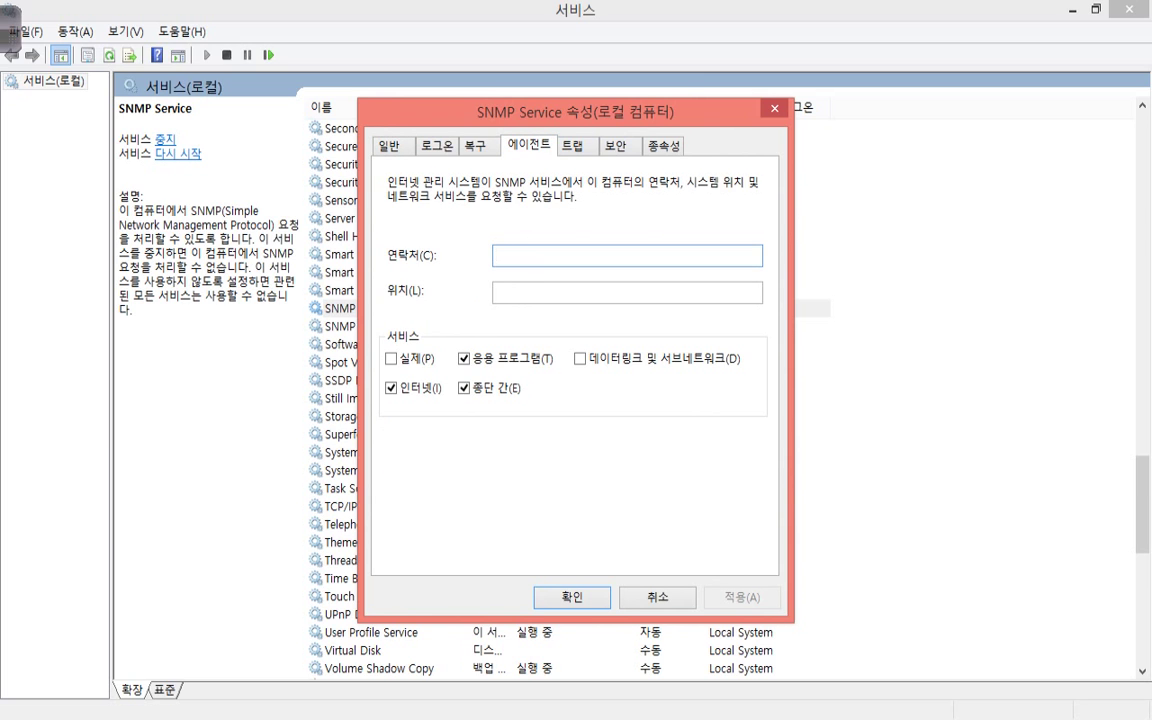
left_click_drag(575, 111, 431, 109)
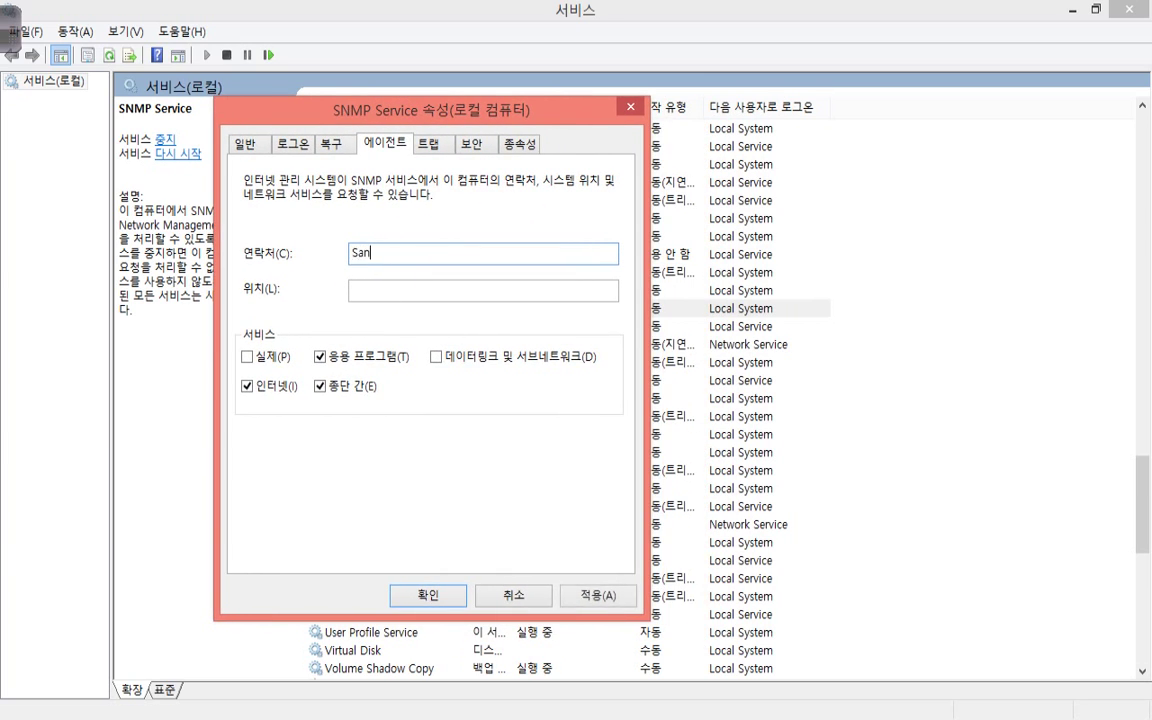
On the Security tab, add the 'public' accepted community with read-only rights.
key("ctrl+Tab")
key("ctrl+Tab")
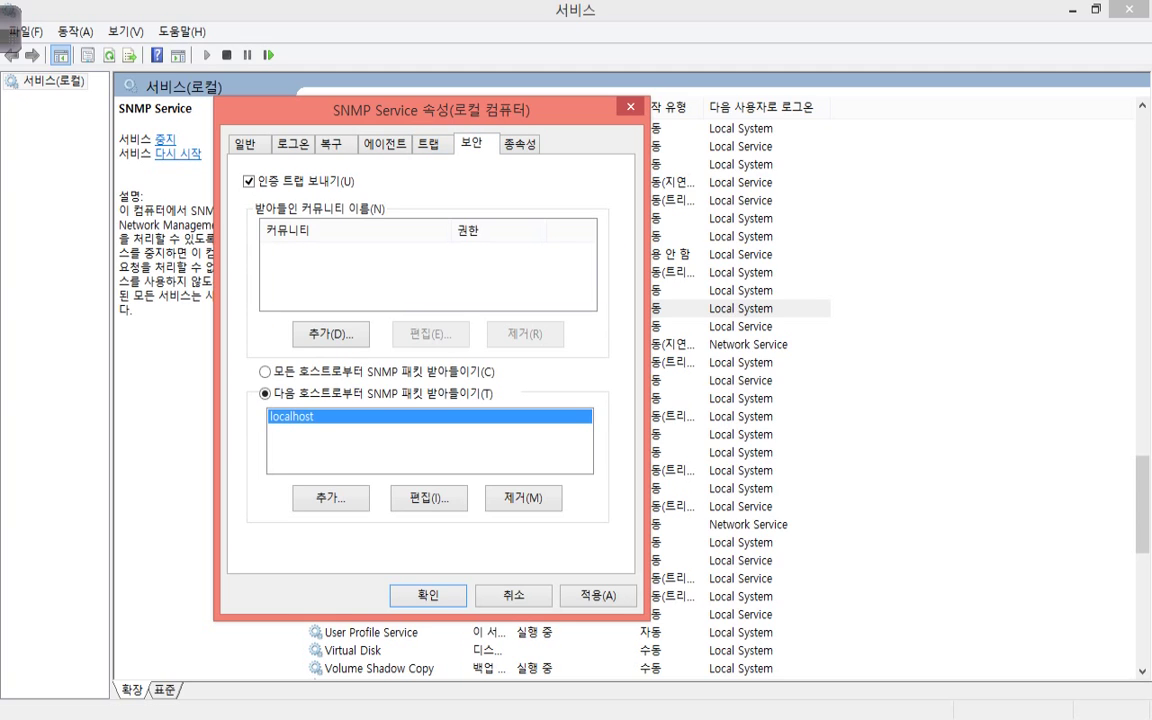
key("alt+d")
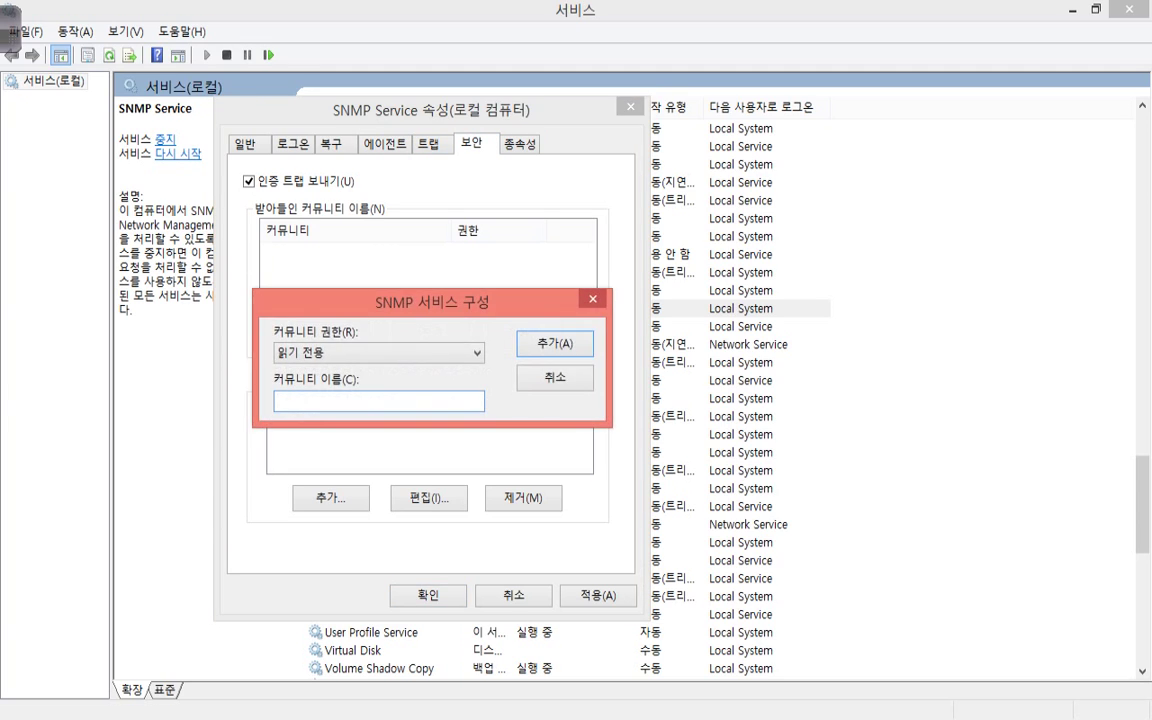
type("public")
key("Return")
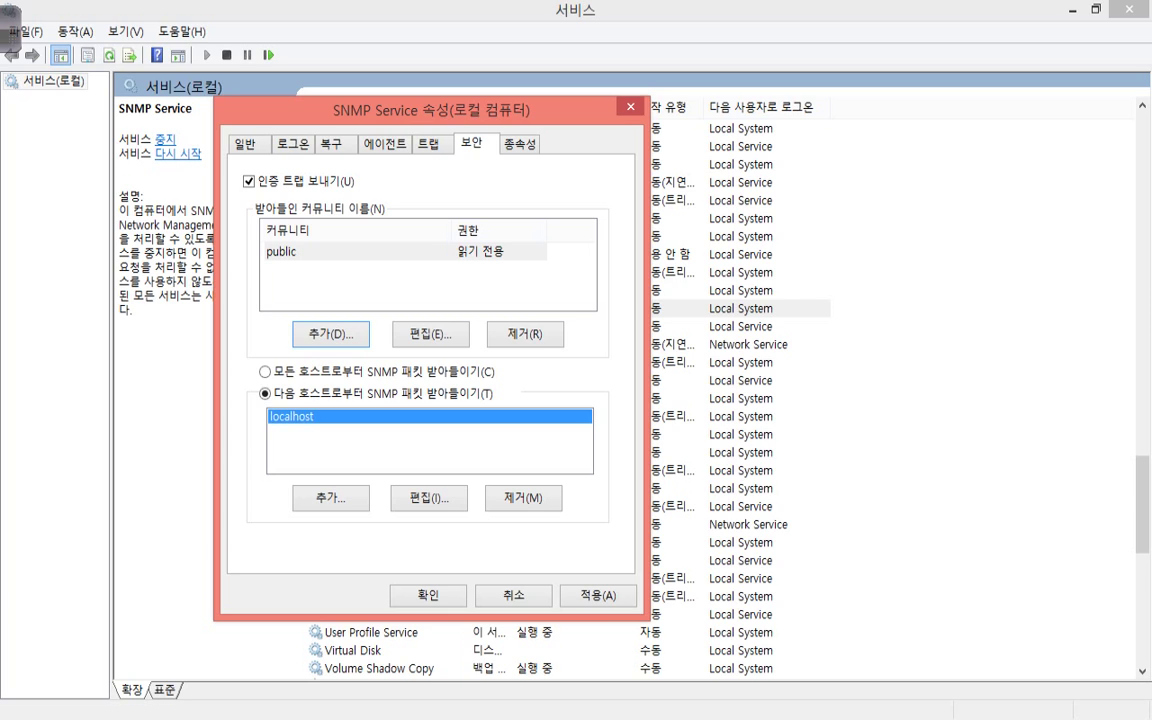
Add the 'private' community with Read, Write rights and accept SNMP packets from any host.
key("Return")
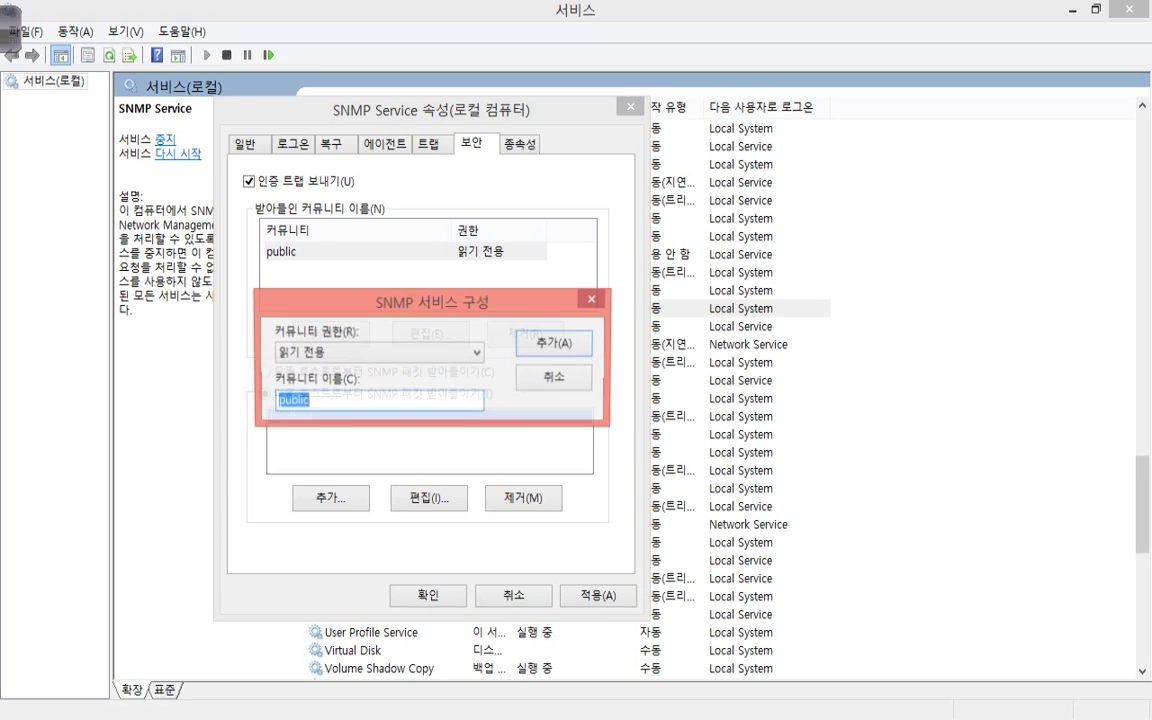
type("private")
key("shift+Tab")
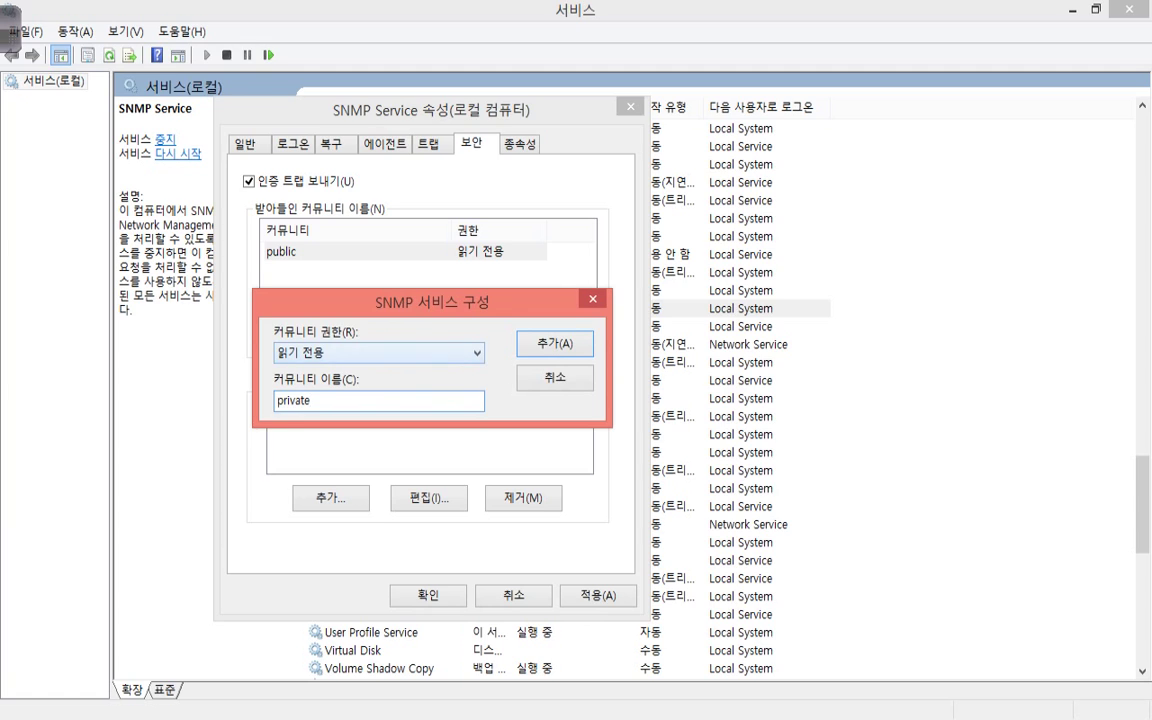
key("alt+Down")
key("Return")
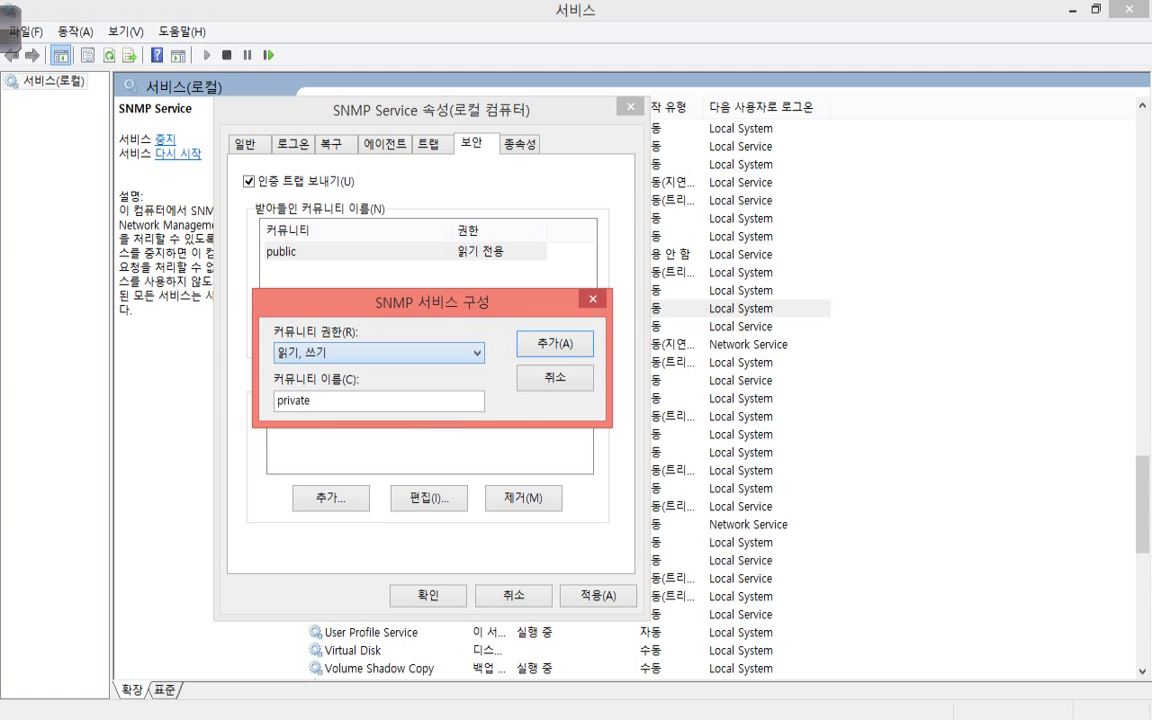
key("Return")
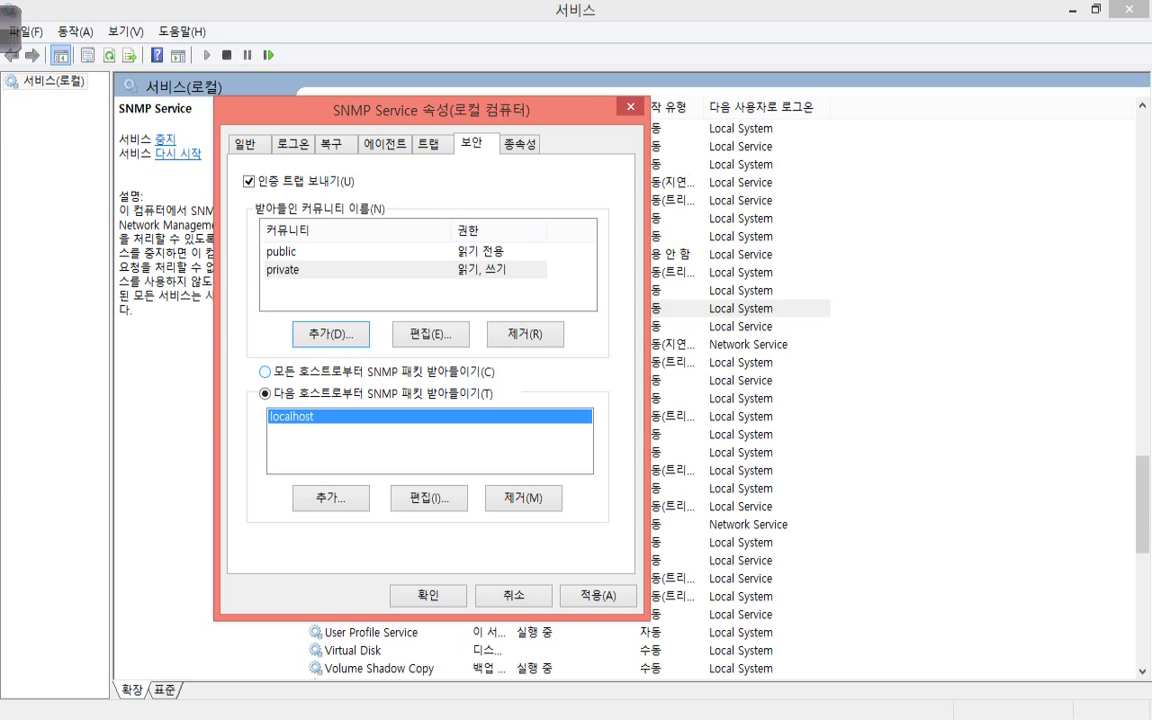
key("alt+c")
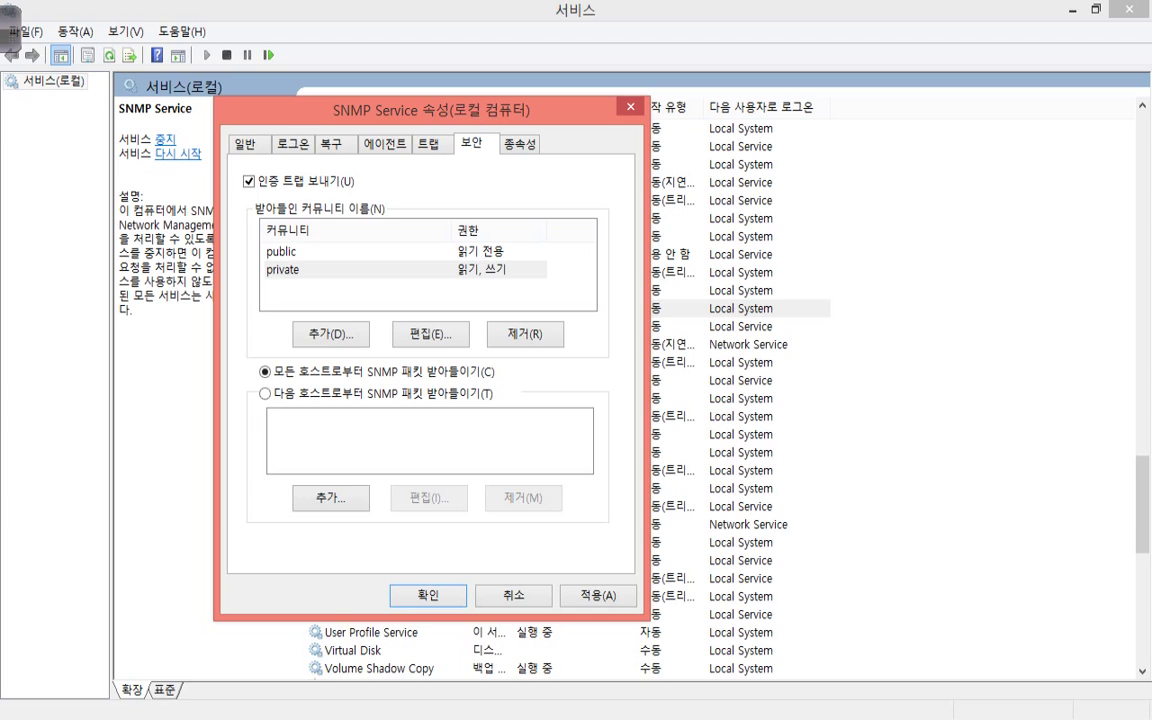
Apply the SNMP settings and close the properties dialog with OK.
key("alt+a")
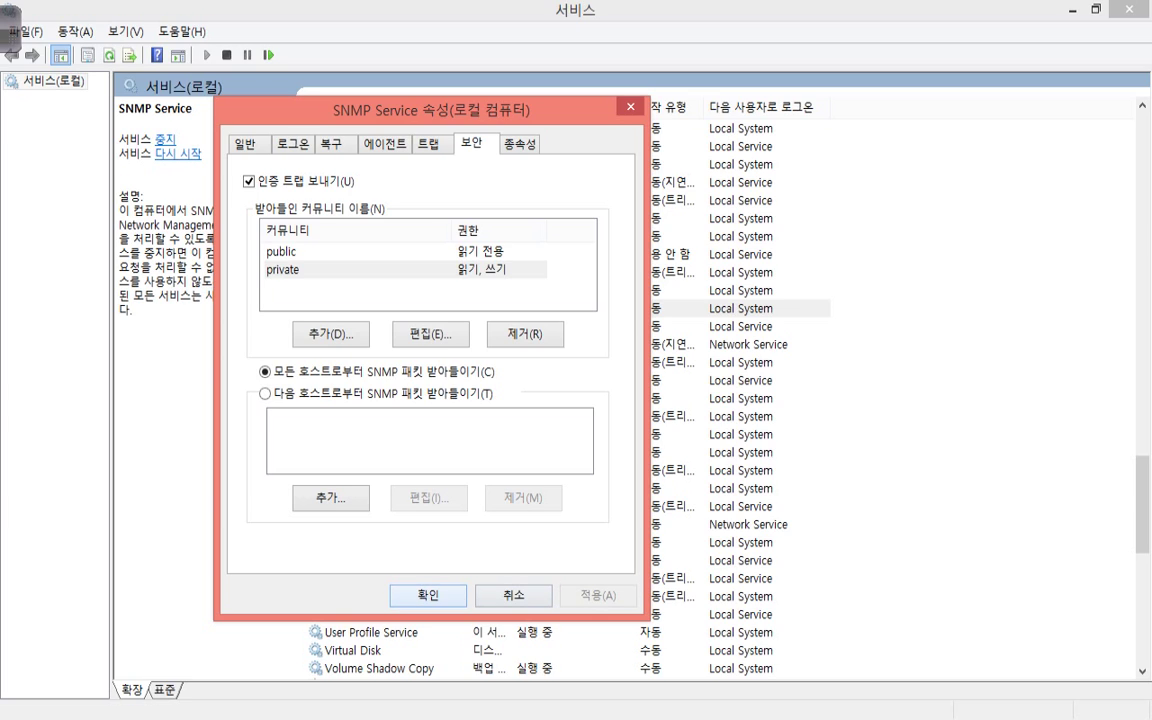
key("Return")
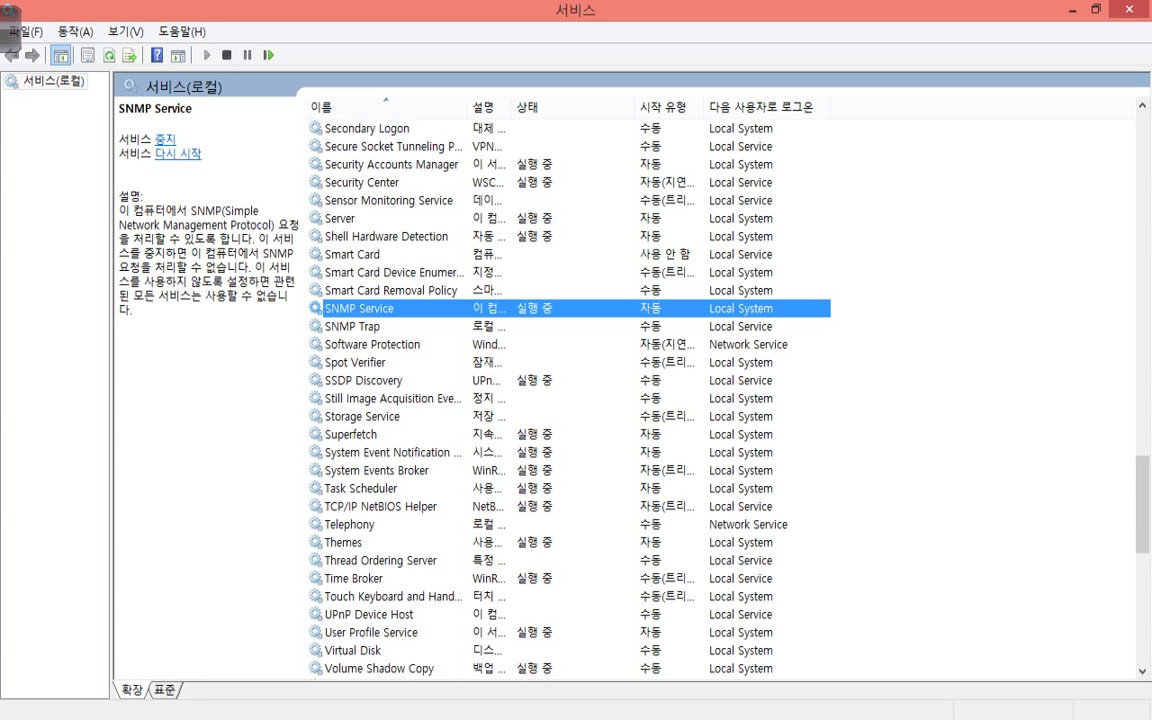
Note that this computer acts as agent, sending information back to another manager computer.
key("alt+Tab")
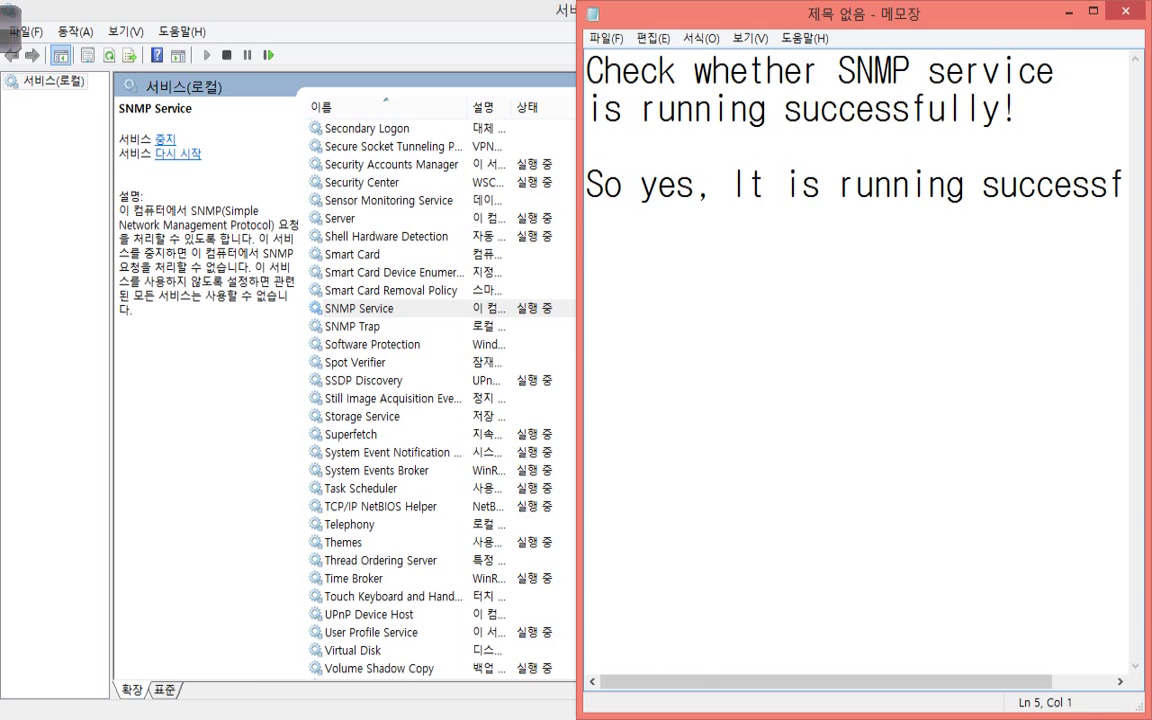
key("Return")
type("Now")
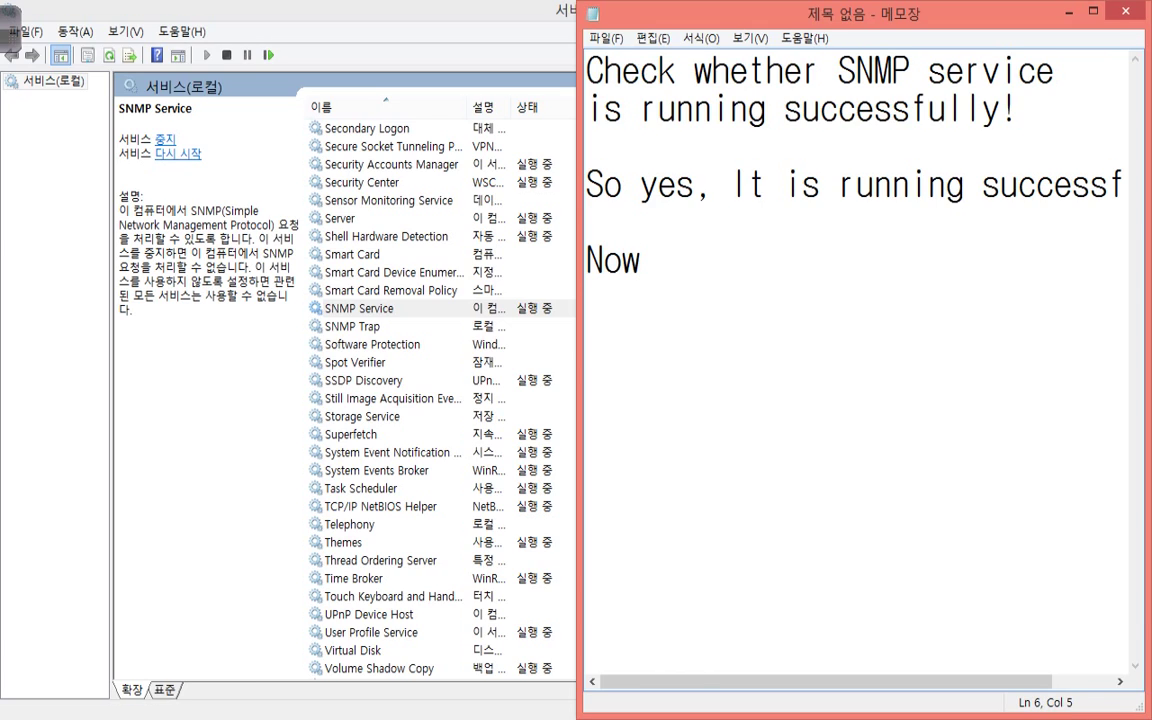
type(" because this computer")
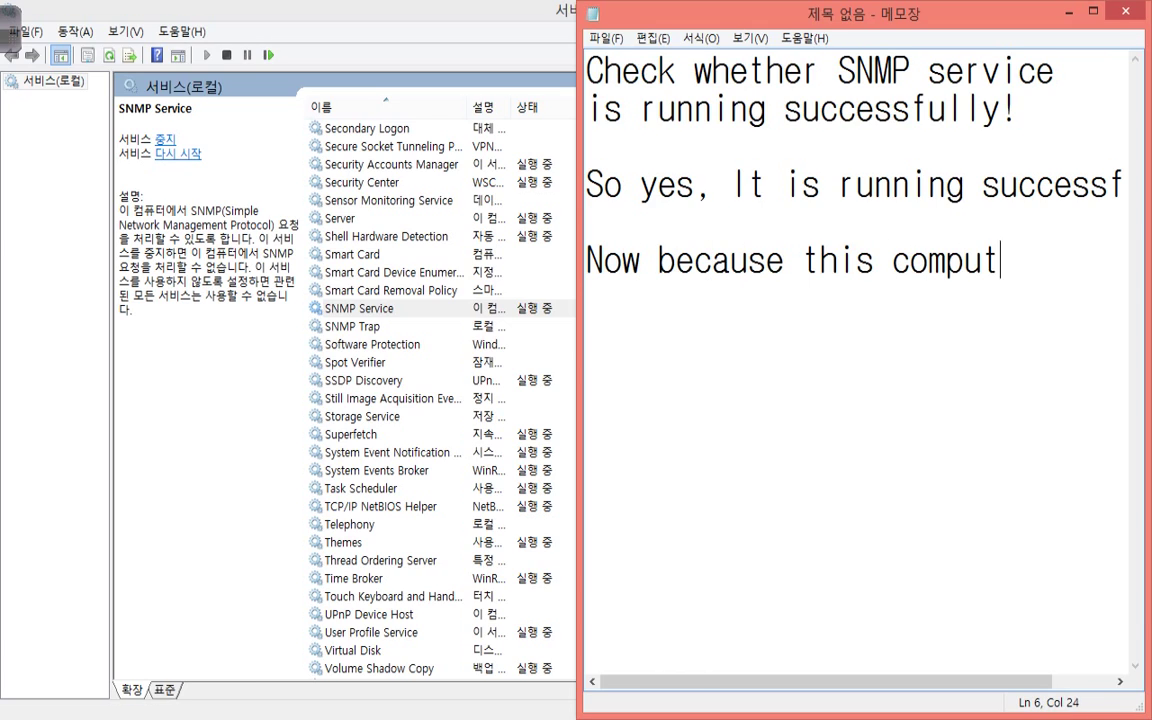
key("Return")
type("will act as agent,")
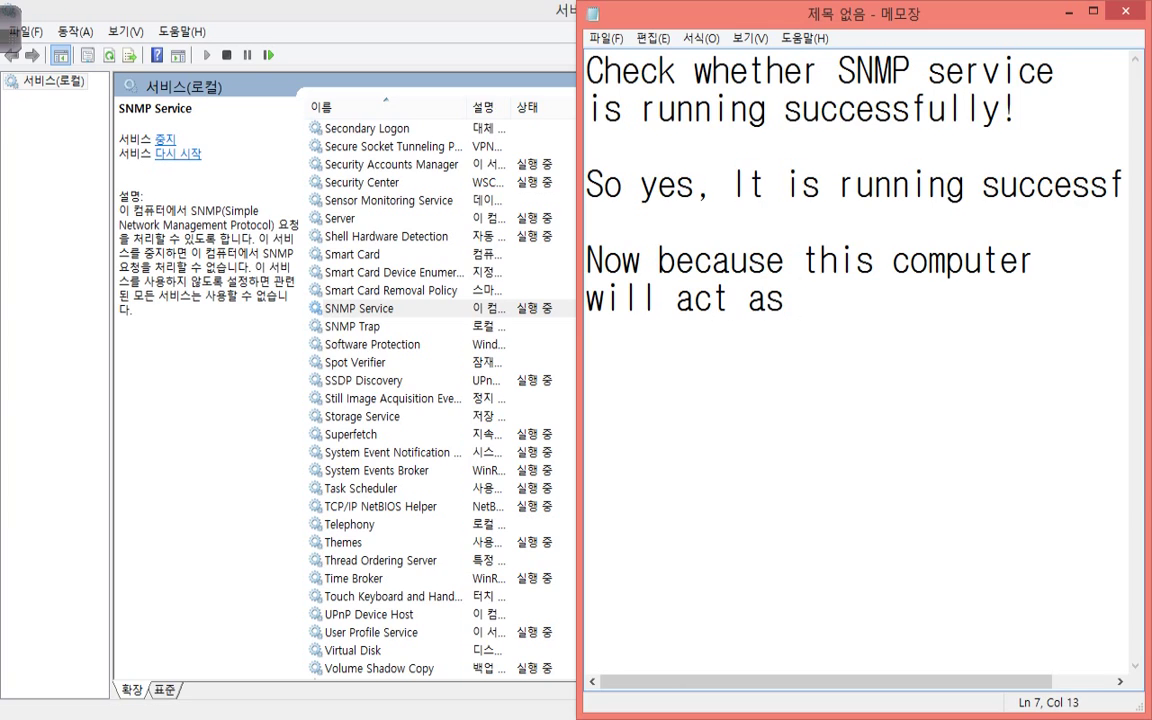
type("sends")
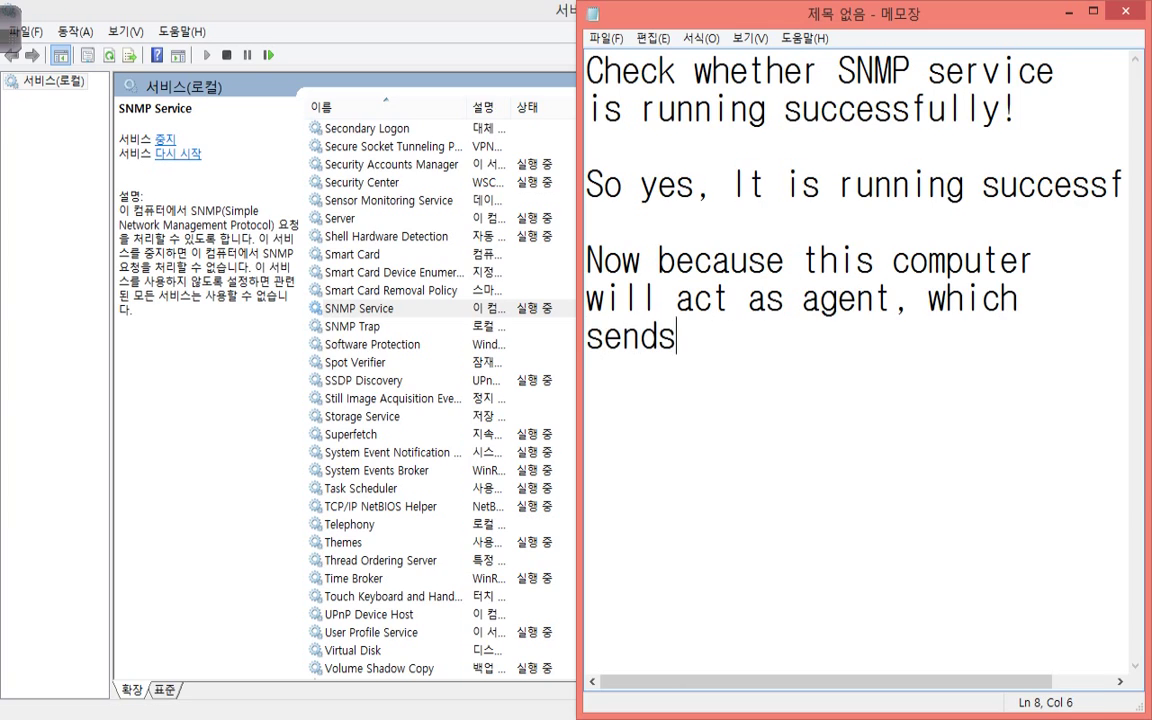
type(" information back to")
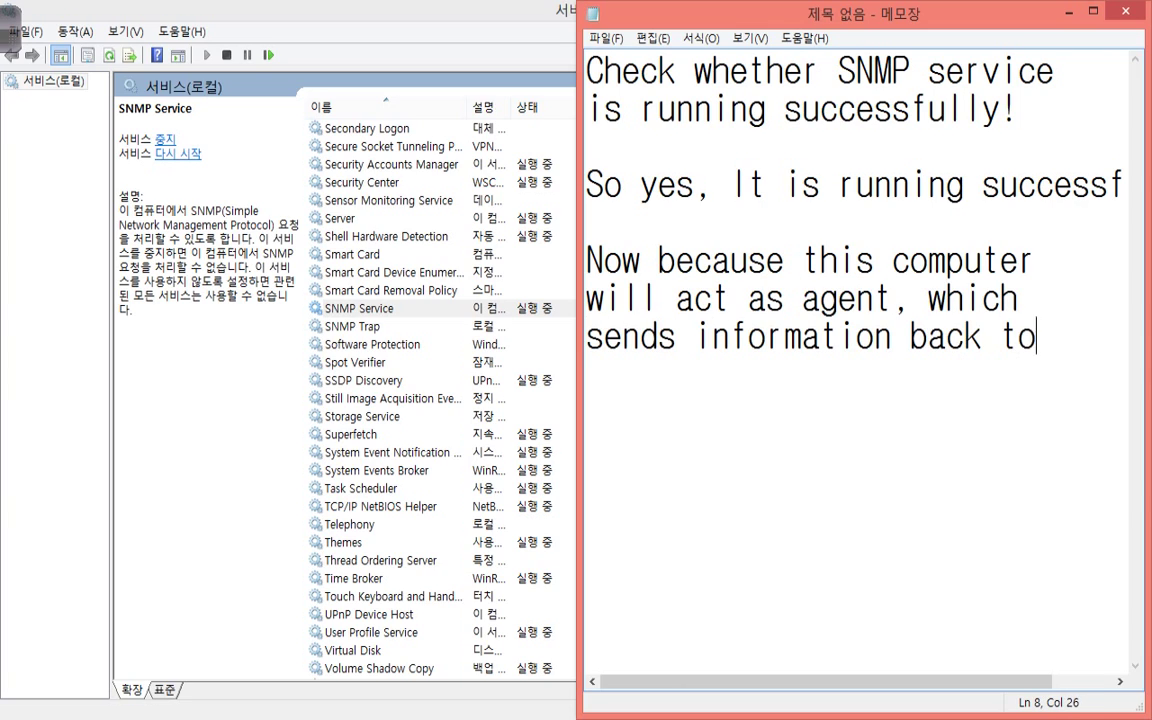
type("manager ")
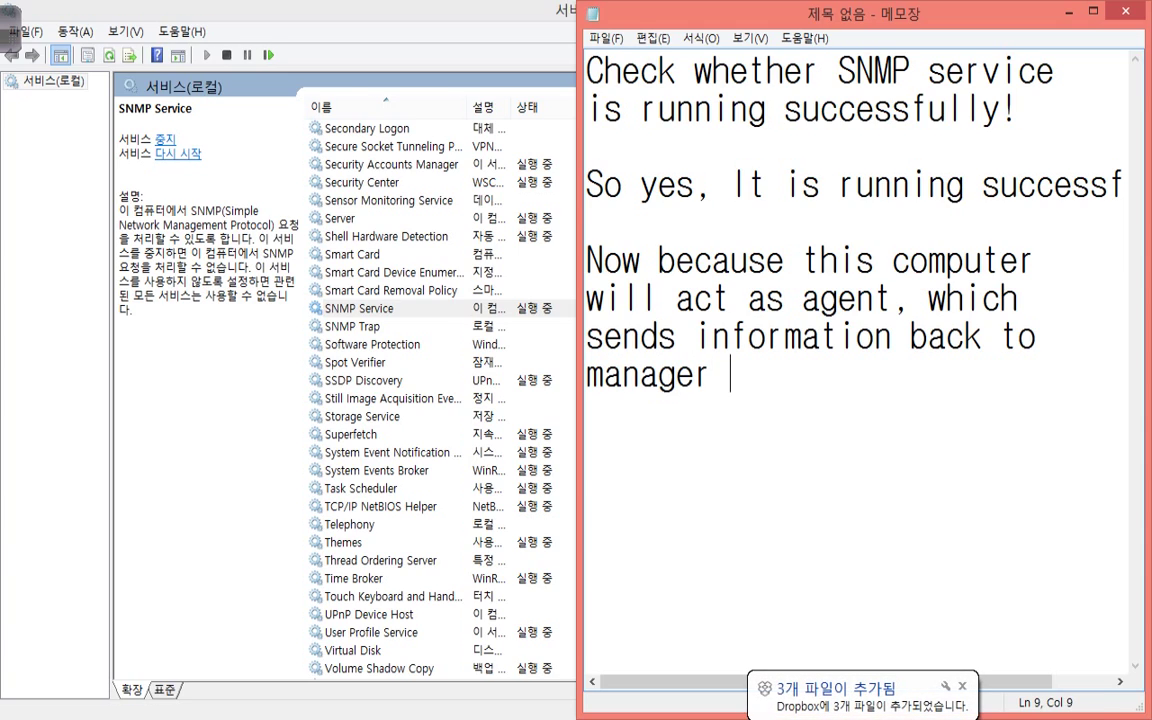
type(")")
key("BackSpace")
type("computer")
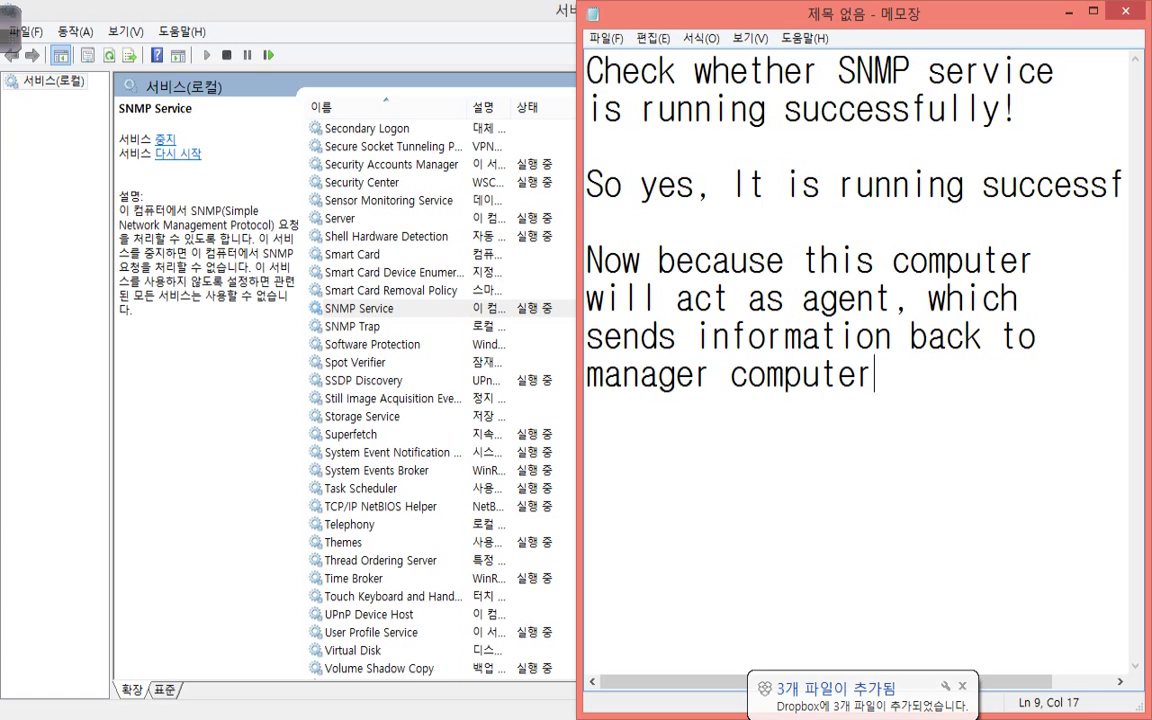
type(",")
key("Return")
key("Return")
type("which")
key("BackSpace")
key("BackSpace")
key("BackSpace")
key("BackSpace")
key("BackSpace")
key("BackSpace")
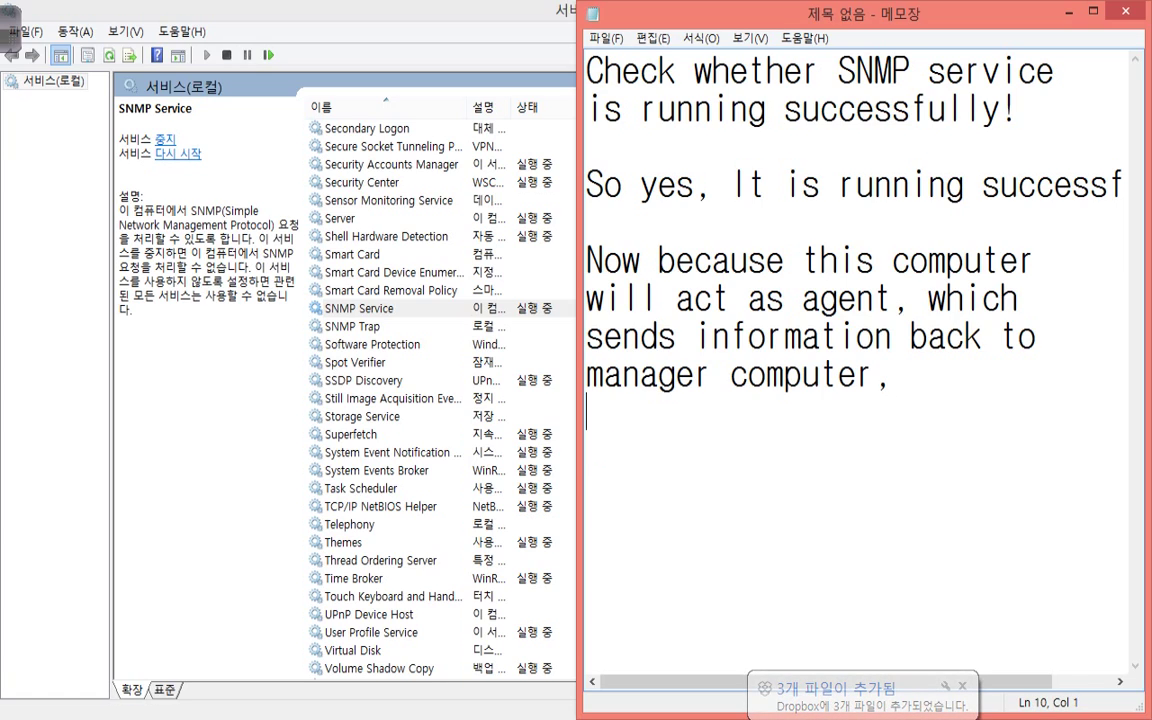
key("BackSpace")
type("which")
key("Return")
type("sould")
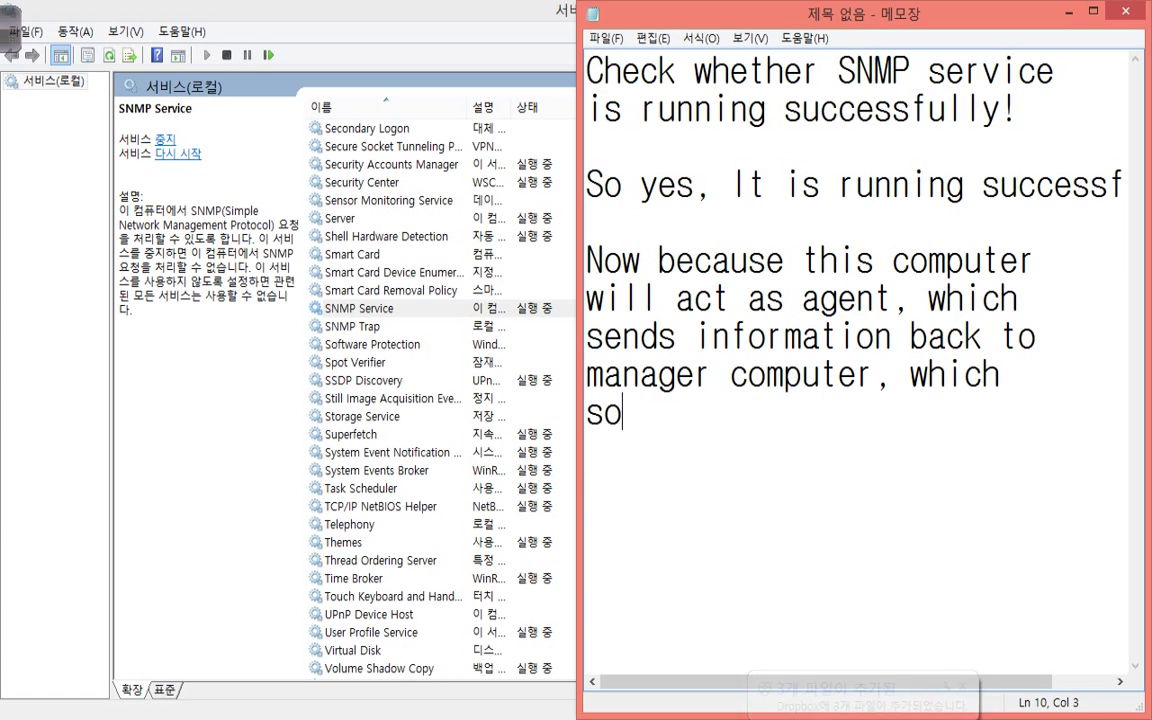
key("BackSpace")
key("BackSpace")
key("BackSpace")
key("BackSpace")
type("houldbe")
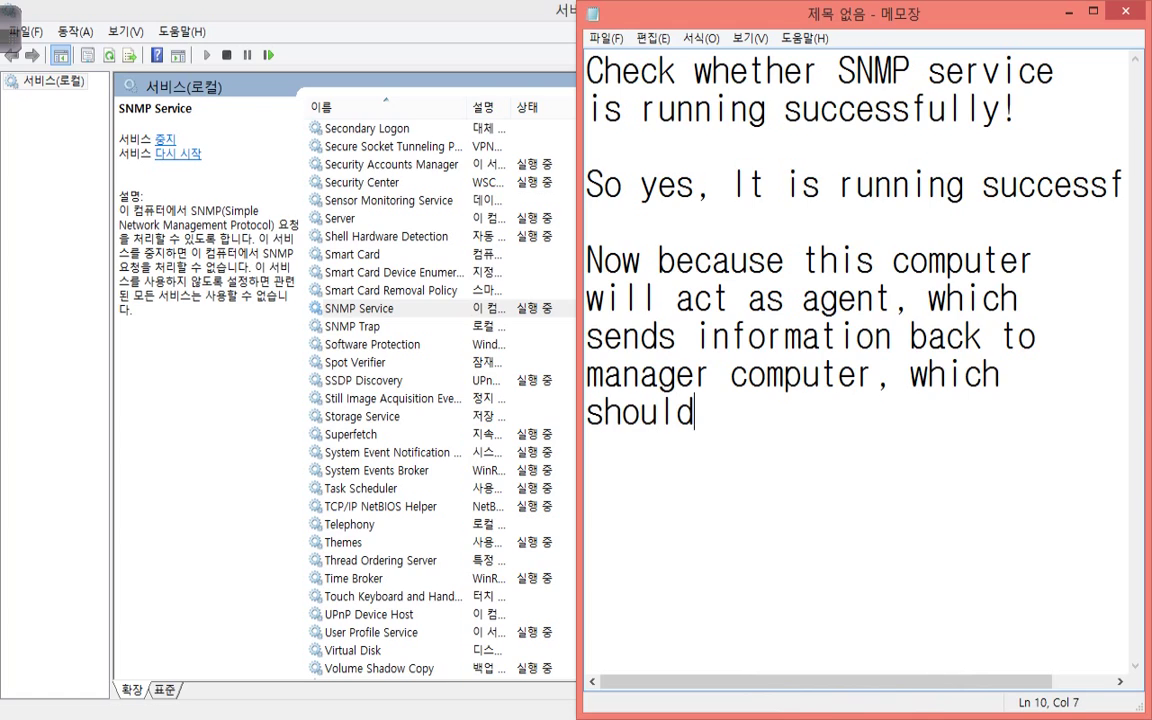
key("BackSpace")
key("BackSpace")
key("BackSpace")
type("be another computer.")
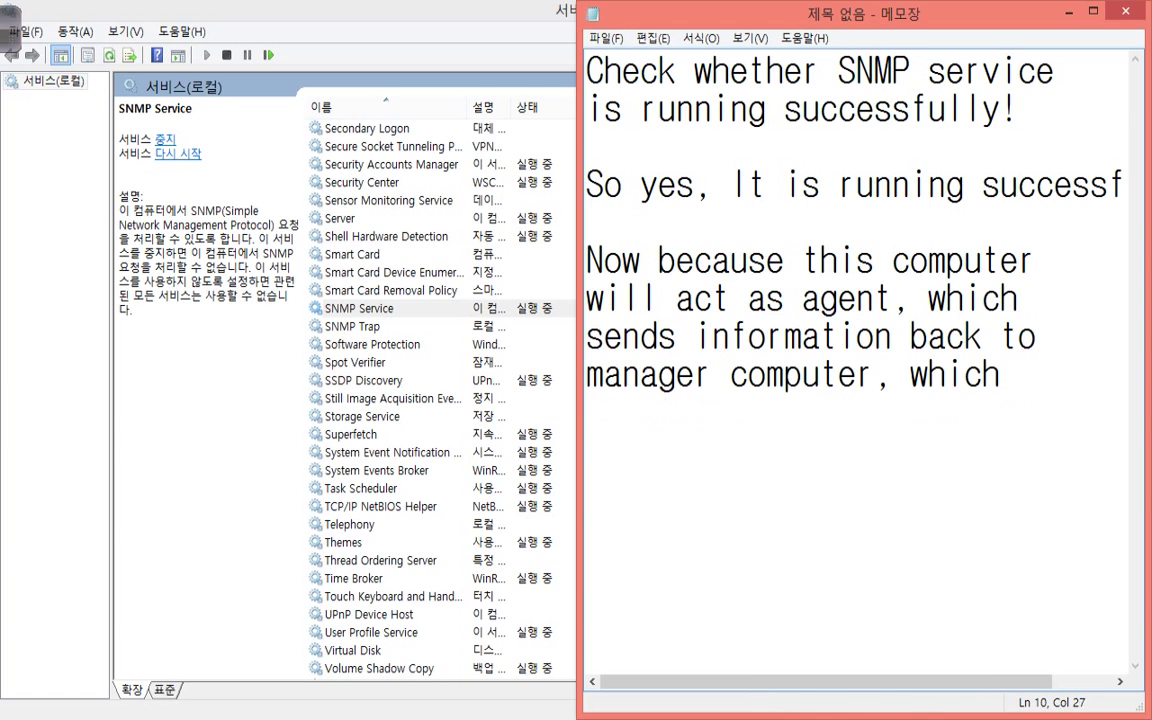
Close the note with 'This will be the end of tutorial.'.
key("Return")
key("Return")
type("This ")
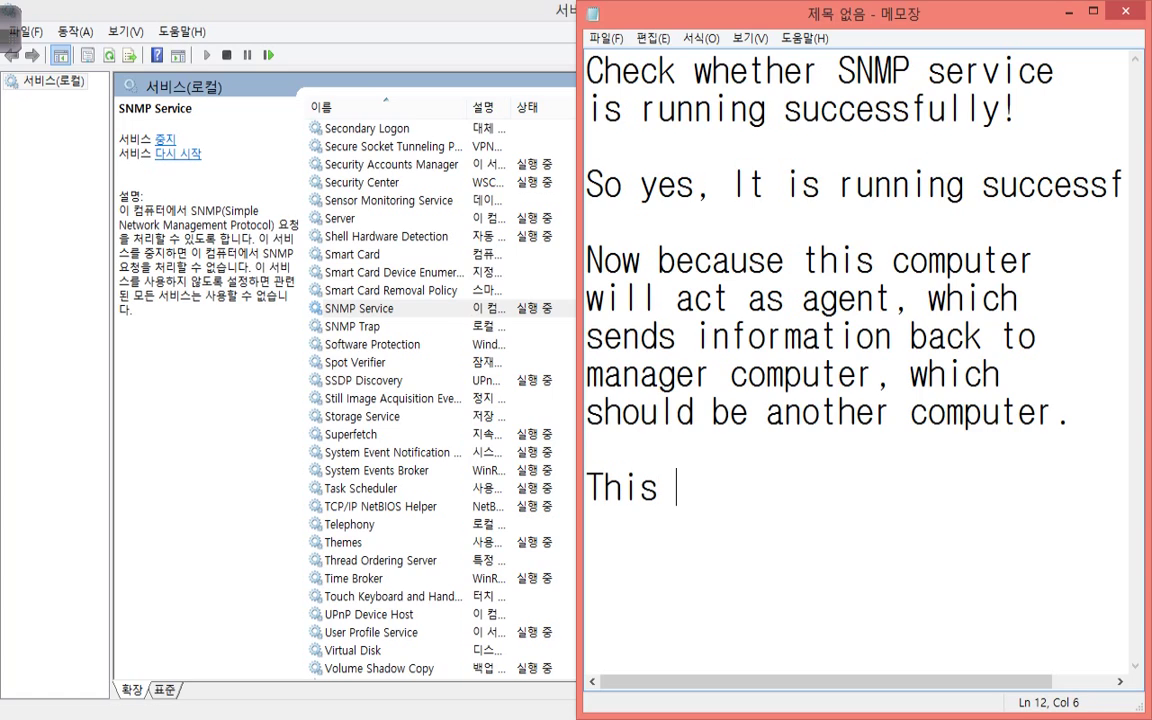
type("will be the end of")
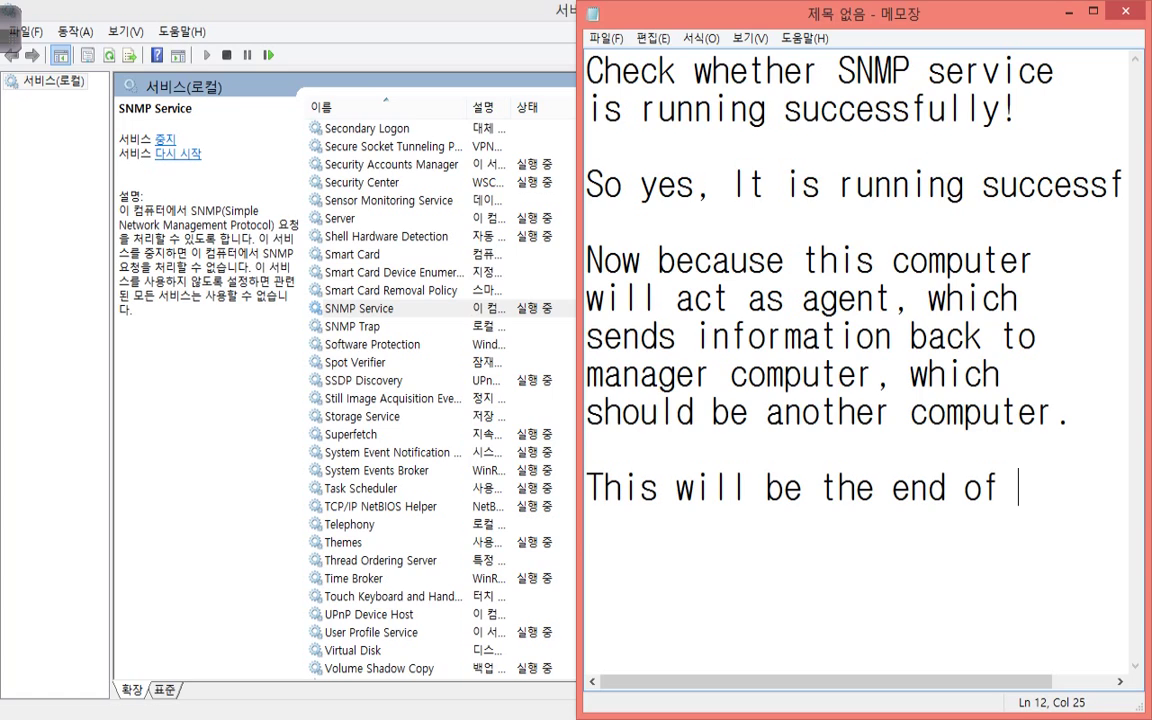
key("Return")
type("tutorial for")
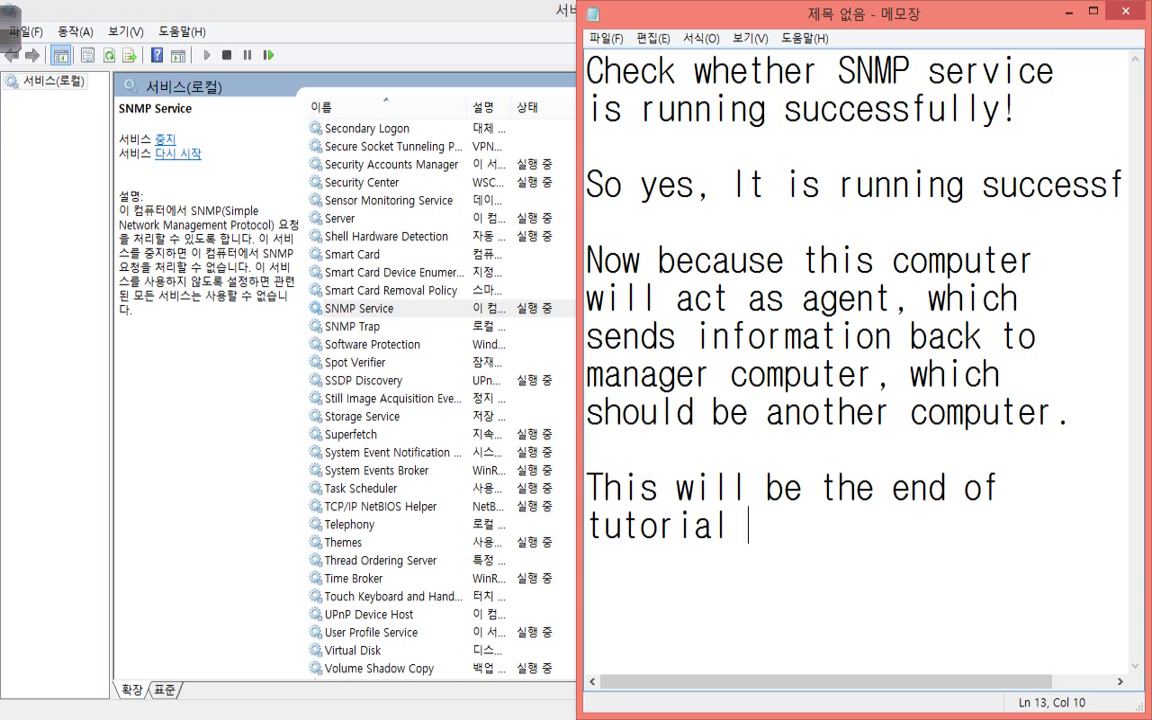
key("BackSpace")
key("BackSpace")
key("BackSpace")
key("BackSpace")
type(".")
key("Return")
key("Return")
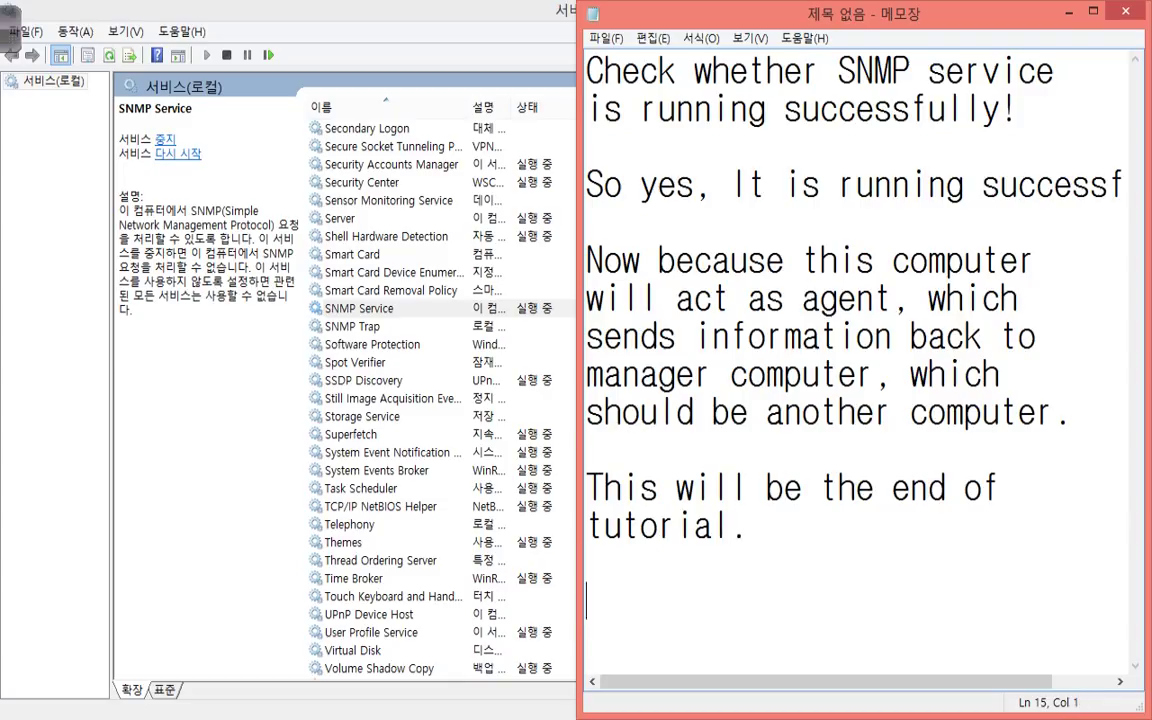